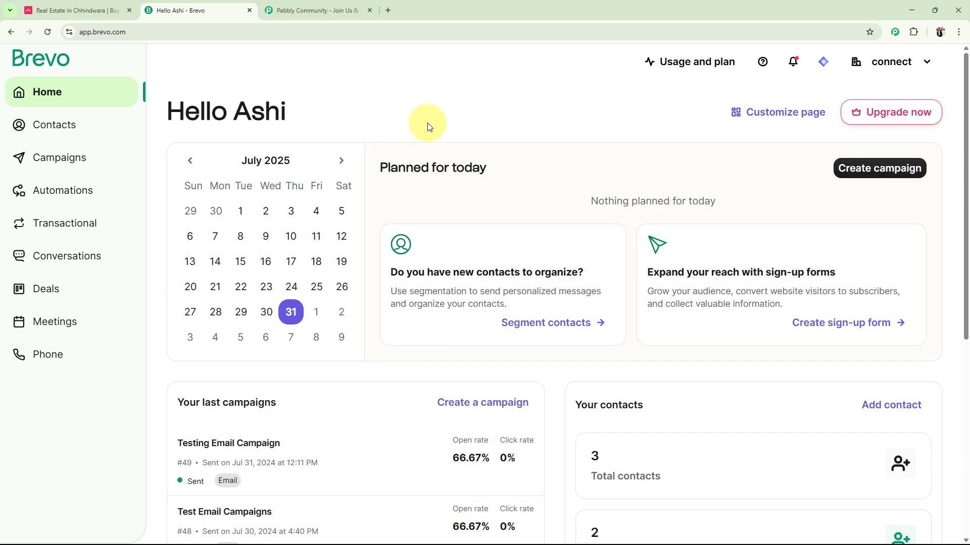
Step: Open pabbly.com/connect in a new browser tab and place that tab before the Pabbly Community tab
{"action": "left_click", "coordinate": [95, 9]}
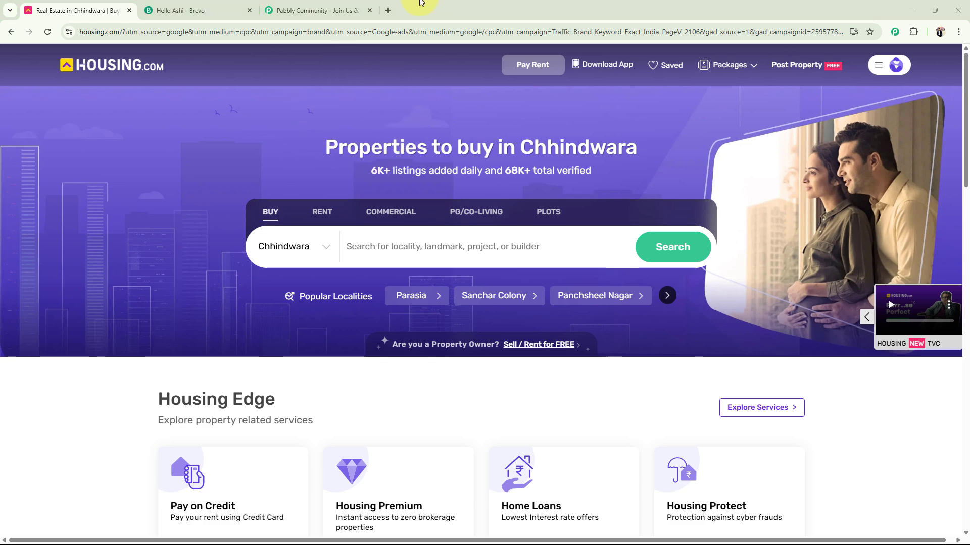
{"action": "key", "text": "ctrl+t"}
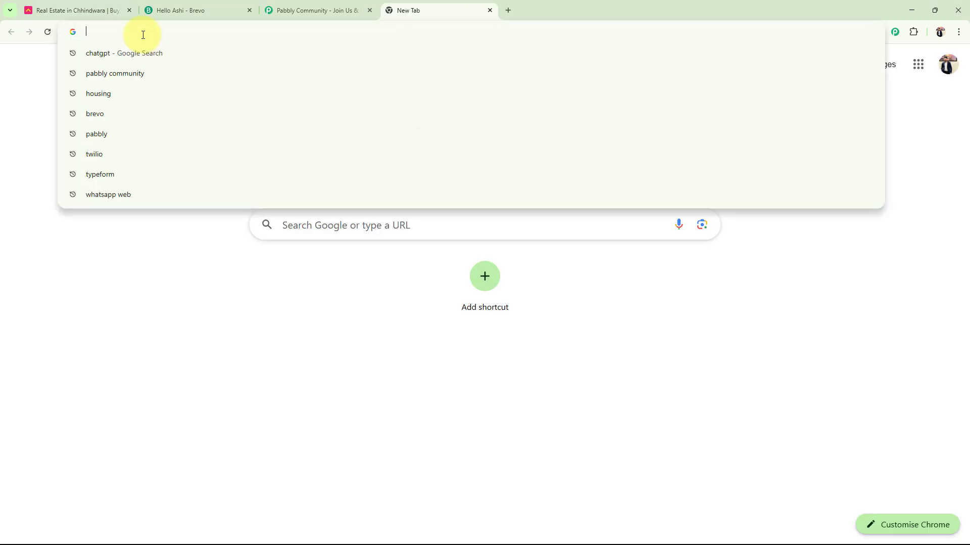
{"action": "type", "text": "Pa"}
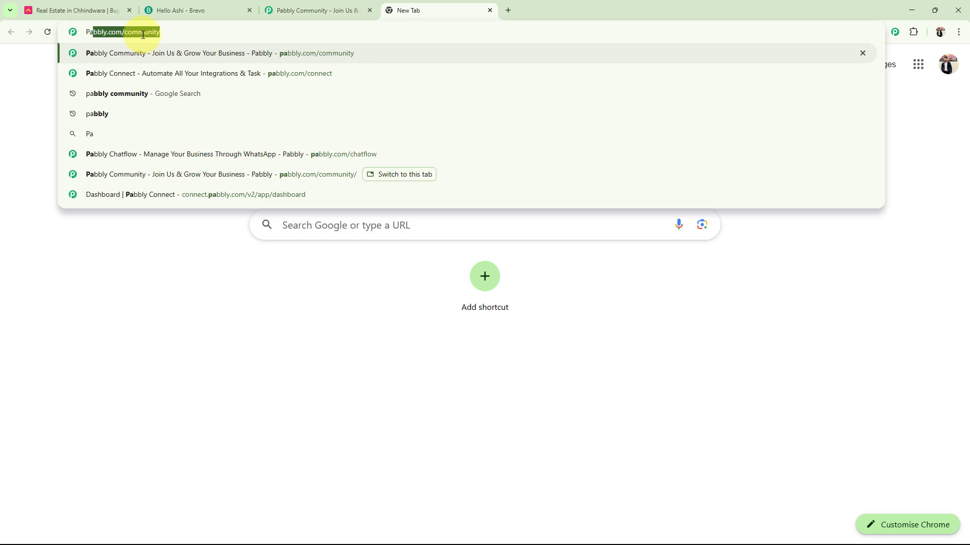
{"action": "type", "text": "bbly.c"}
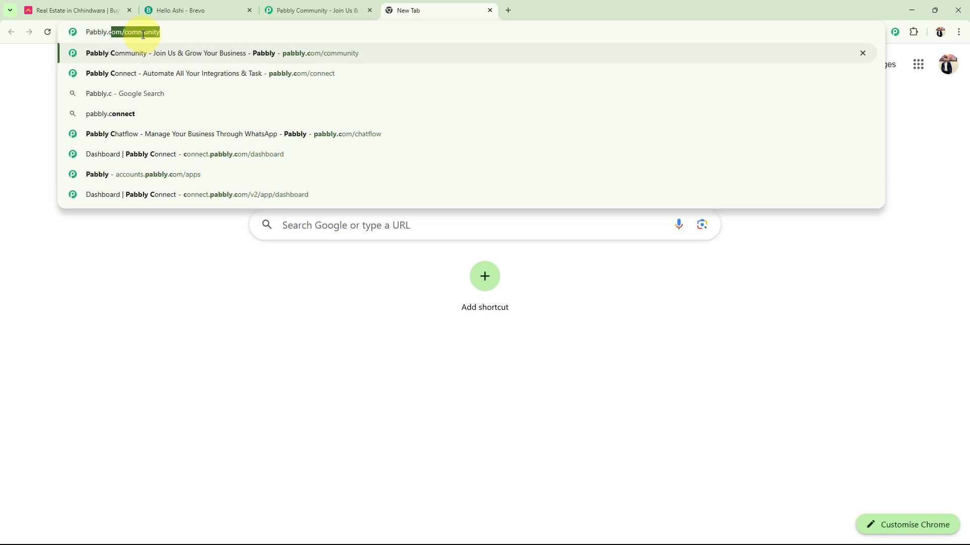
{"action": "type", "text": "om/connect"}
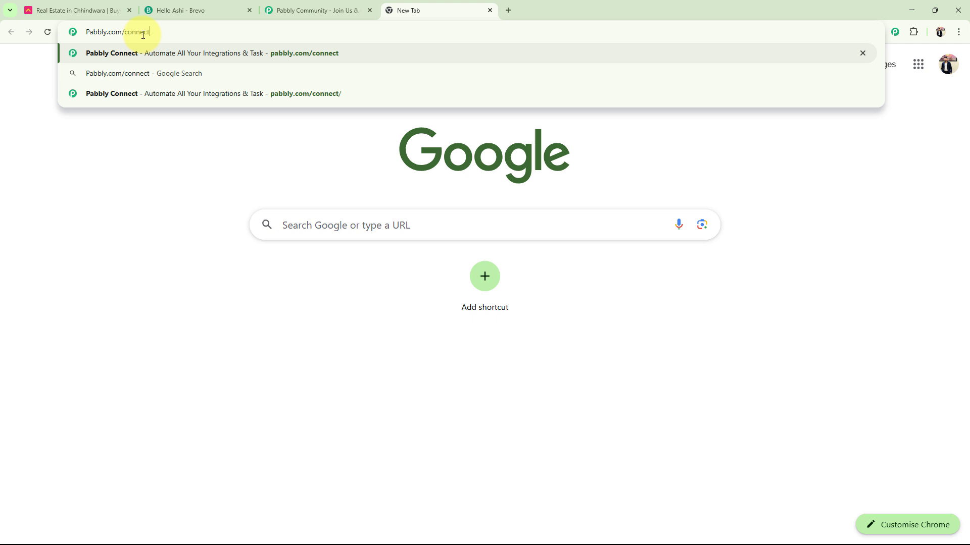
{"action": "key", "text": "Return"}
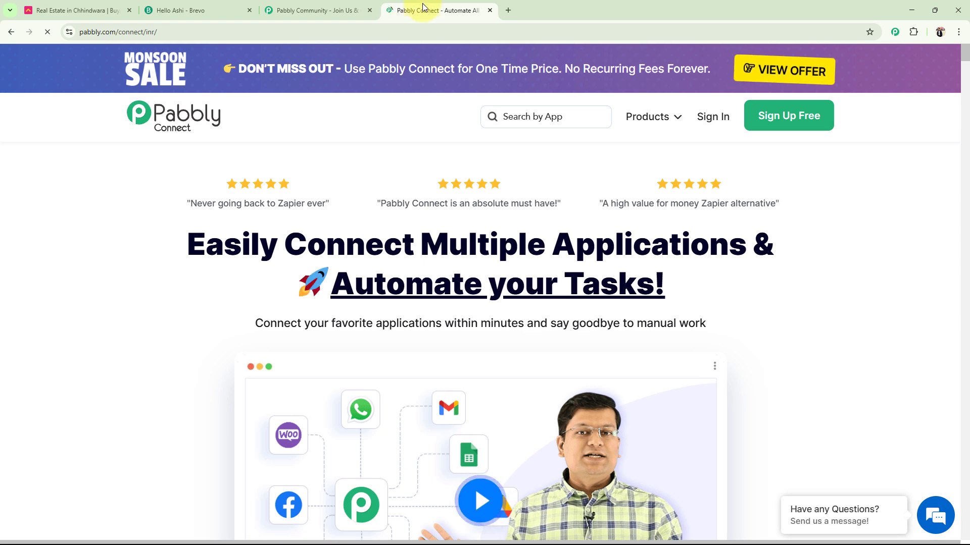
{"action": "left_click_drag", "start_coordinate": [424, 10], "coordinate": [302, 10]}
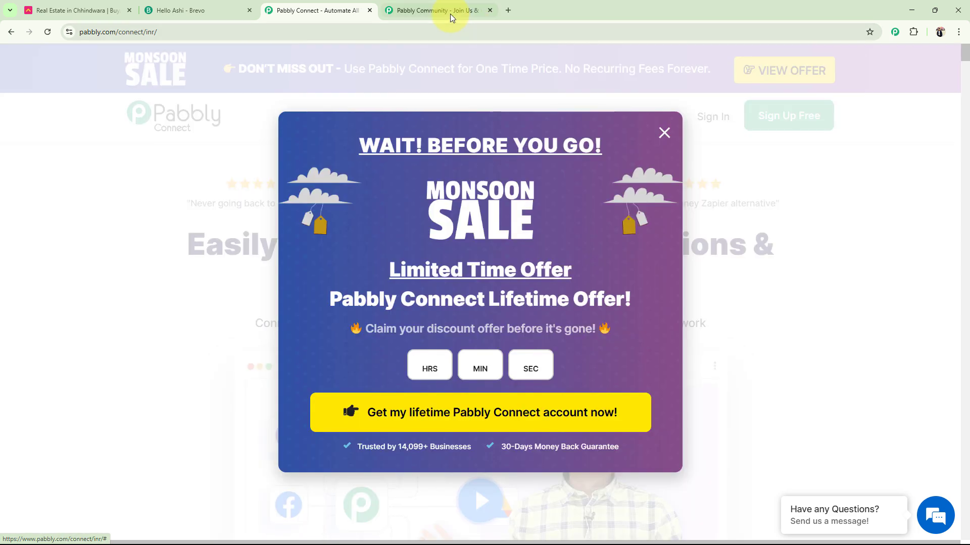
Step: Examine the Pabbly Community page, including its member benefits, testimonial, trusted businesses and community posts, and close the page
{"action": "left_click", "coordinate": [447, 11]}
{"action": "scroll", "coordinate": [175, 218], "scroll_direction": "down", "scroll_amount": 3}
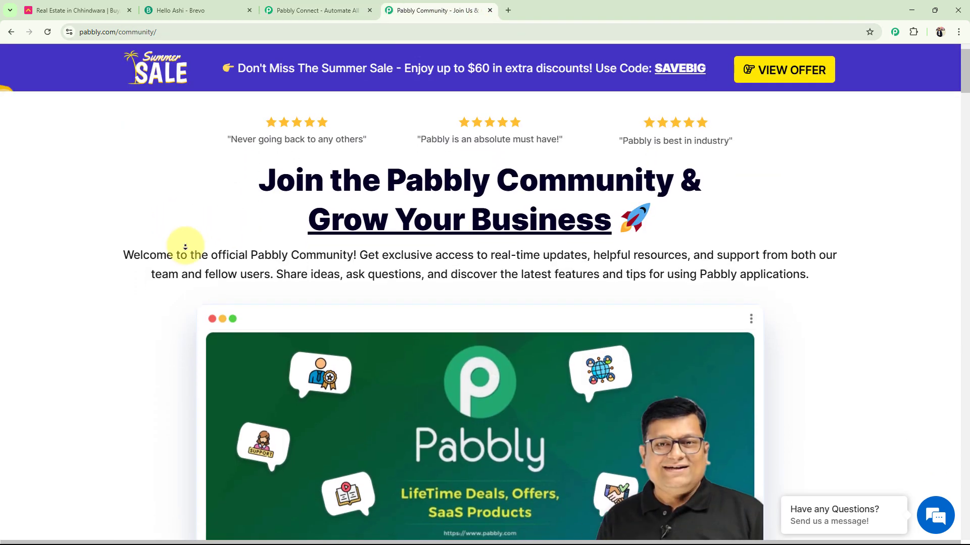
{"action": "scroll", "coordinate": [185, 247], "scroll_direction": "down", "scroll_amount": 3}
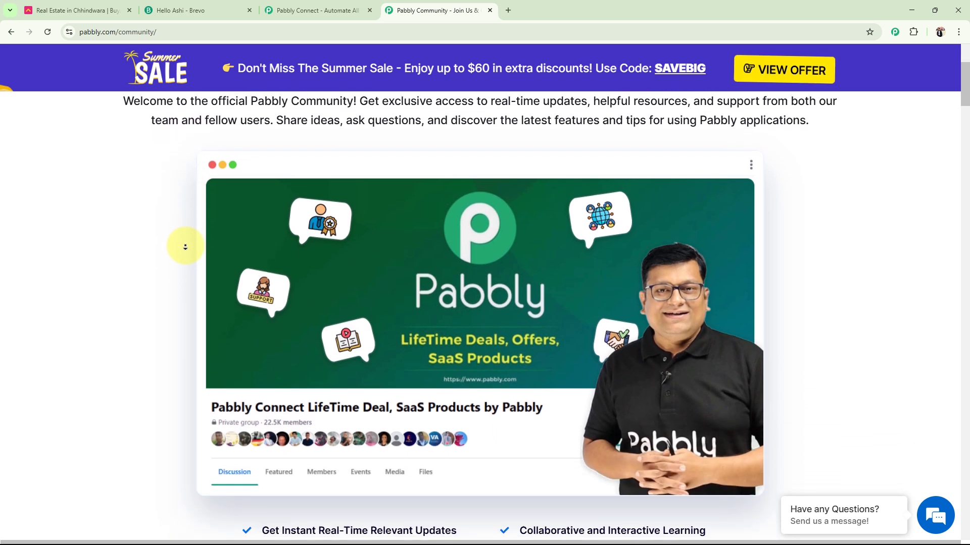
{"action": "scroll", "coordinate": [185, 247], "scroll_direction": "down", "scroll_amount": 3}
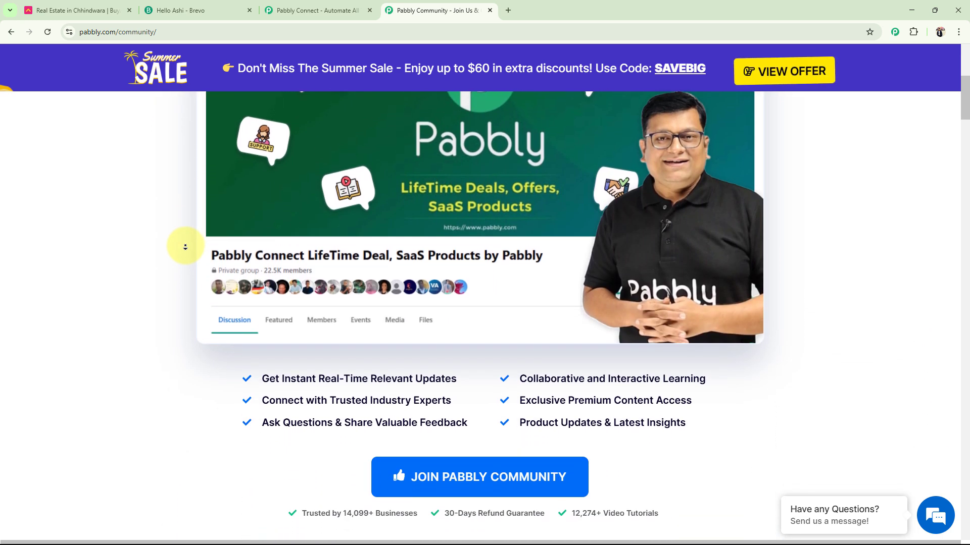
{"action": "scroll", "coordinate": [185, 247], "scroll_direction": "down", "scroll_amount": 3}
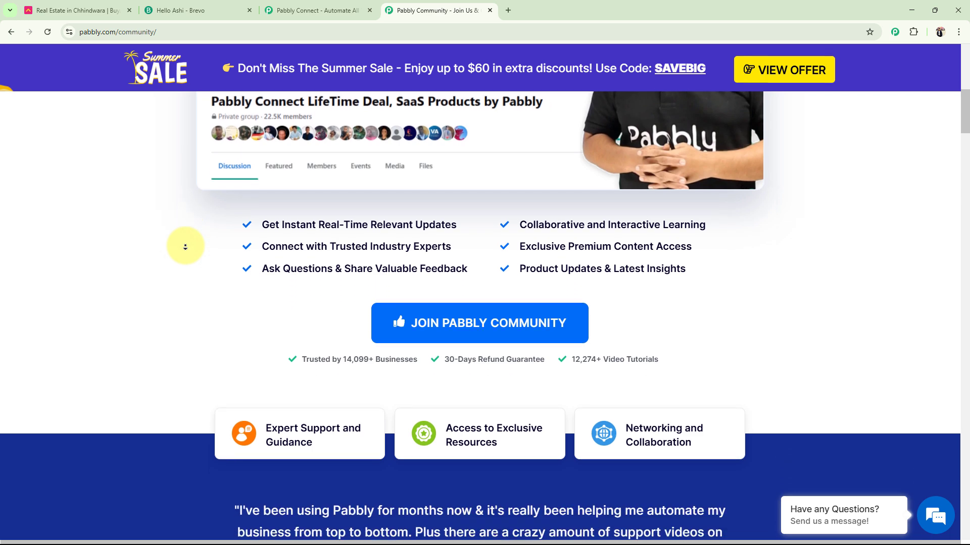
{"action": "scroll", "coordinate": [186, 247], "scroll_direction": "down", "scroll_amount": 3}
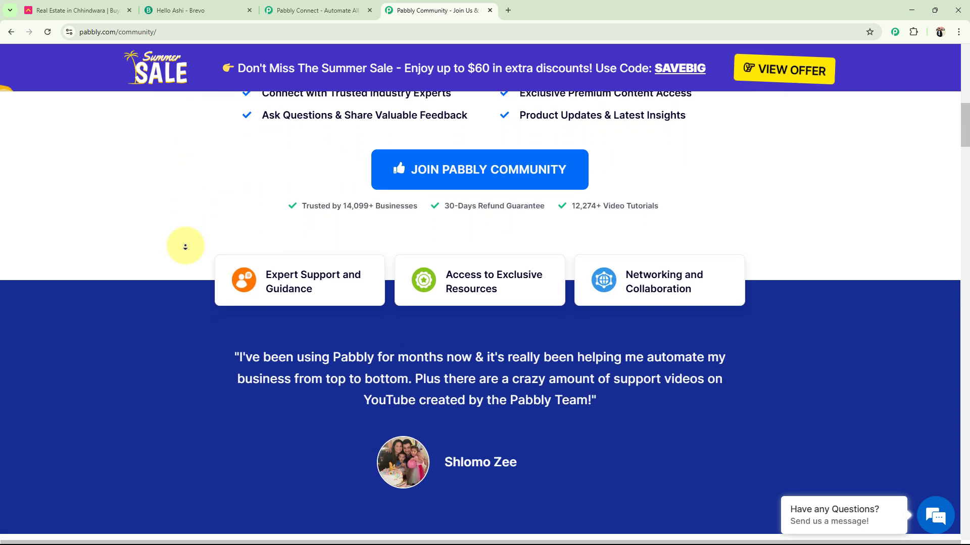
{"action": "scroll", "coordinate": [186, 247], "scroll_direction": "down", "scroll_amount": 3}
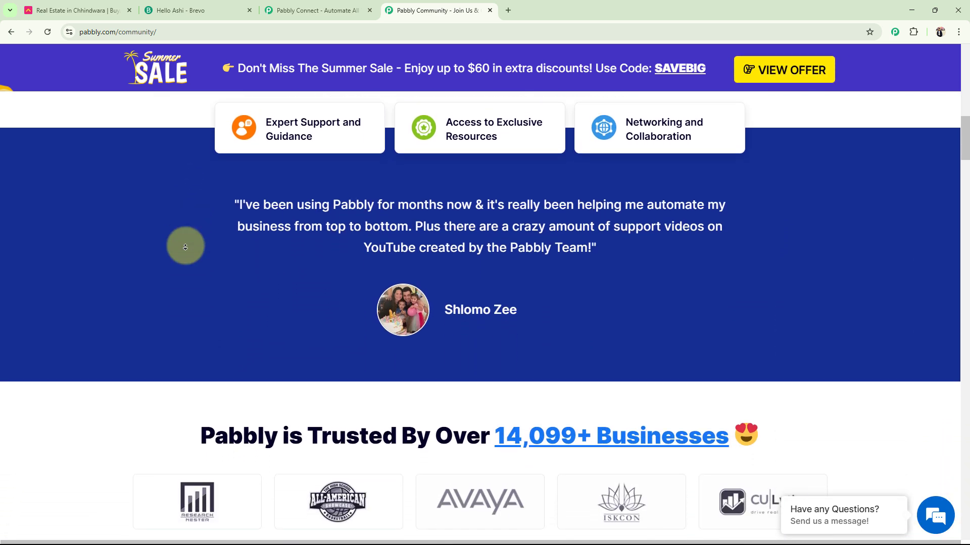
{"action": "scroll", "coordinate": [185, 247], "scroll_direction": "down", "scroll_amount": 3}
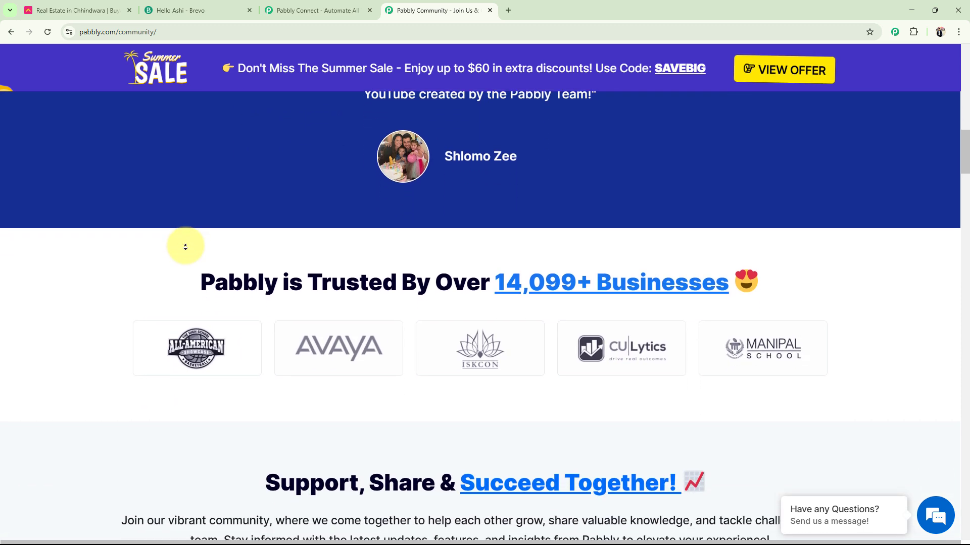
{"action": "scroll", "coordinate": [186, 247], "scroll_direction": "down", "scroll_amount": 3}
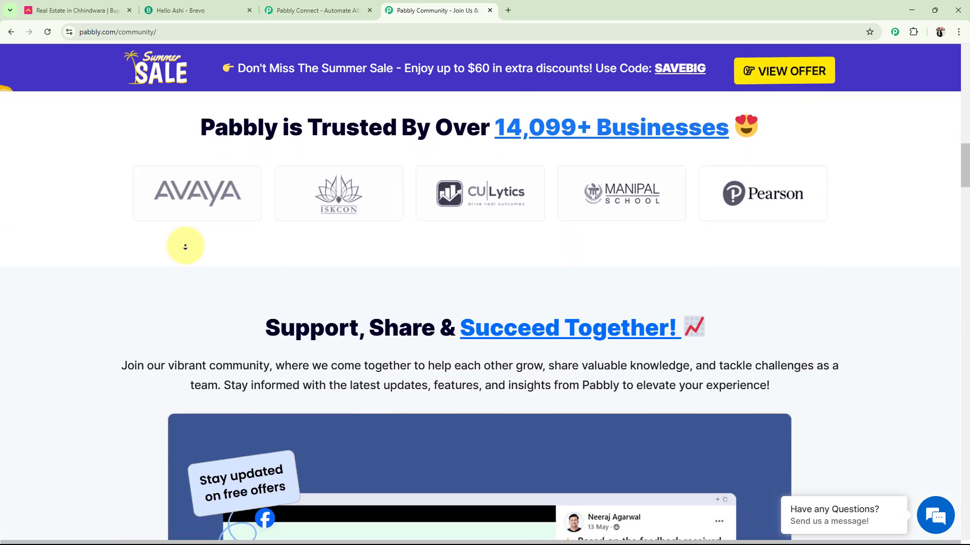
{"action": "scroll", "coordinate": [186, 247], "scroll_direction": "down", "scroll_amount": 3}
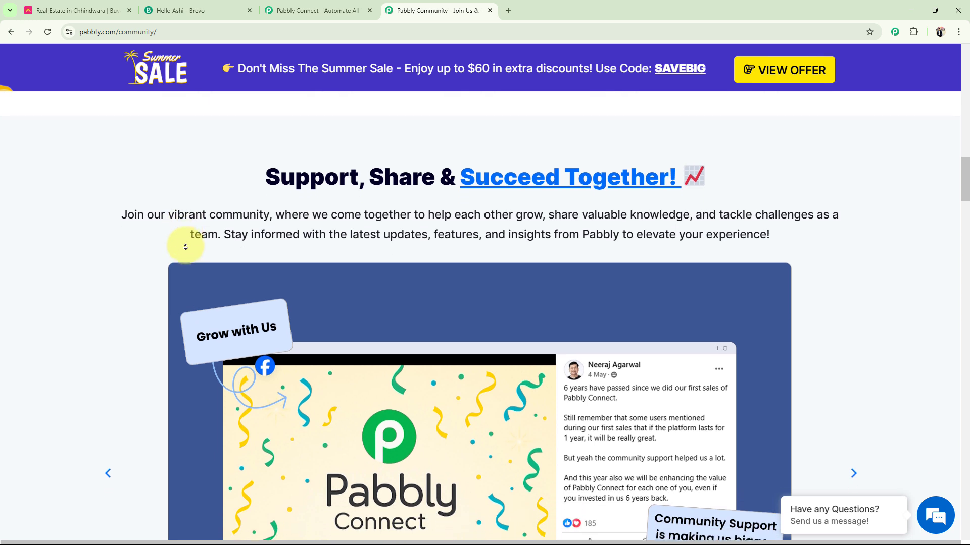
{"action": "scroll", "coordinate": [185, 247], "scroll_direction": "down", "scroll_amount": 3}
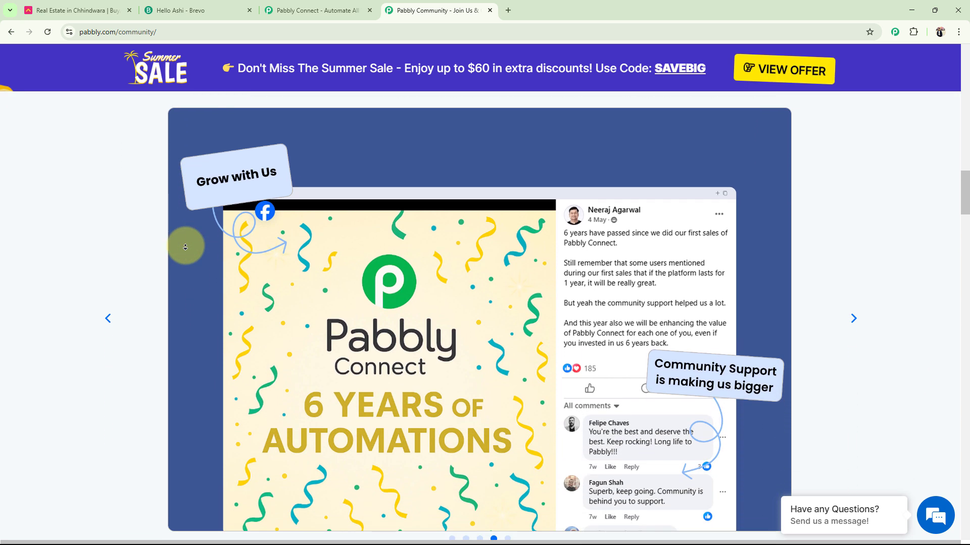
{"action": "scroll", "coordinate": [186, 247], "scroll_direction": "down", "scroll_amount": 3}
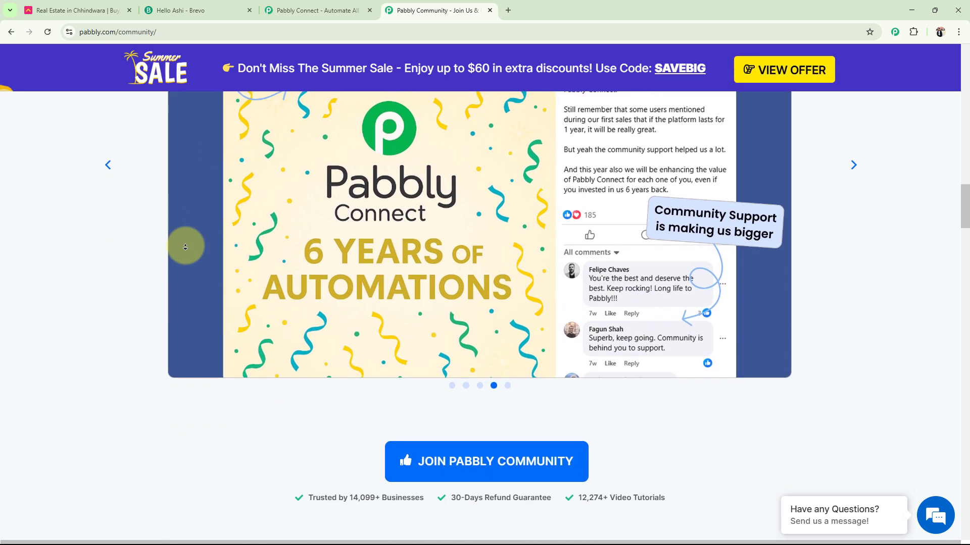
{"action": "left_click", "coordinate": [489, 10]}
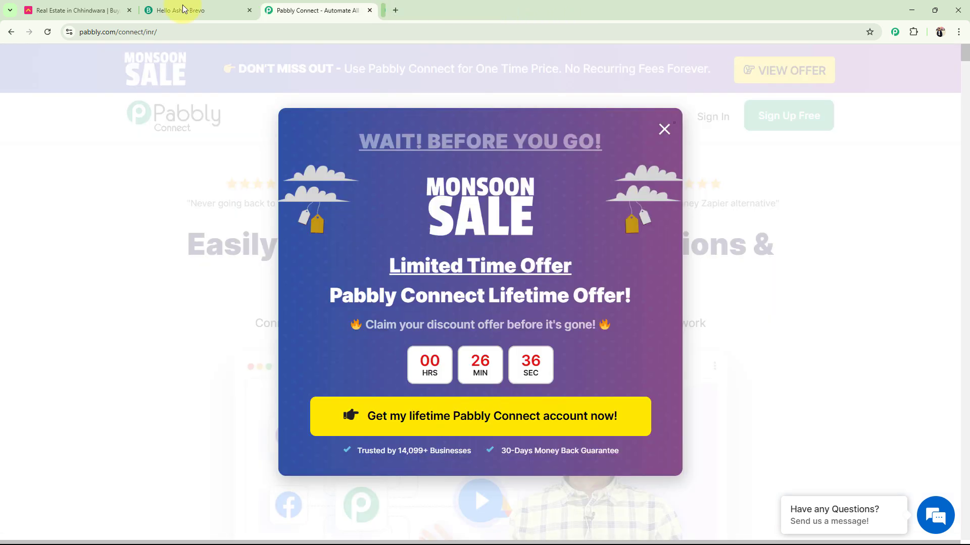
Step: Dismiss the Monsoon Sale offer, sign in to Pabbly and access the Pabbly Connect application
{"action": "left_click", "coordinate": [664, 127]}
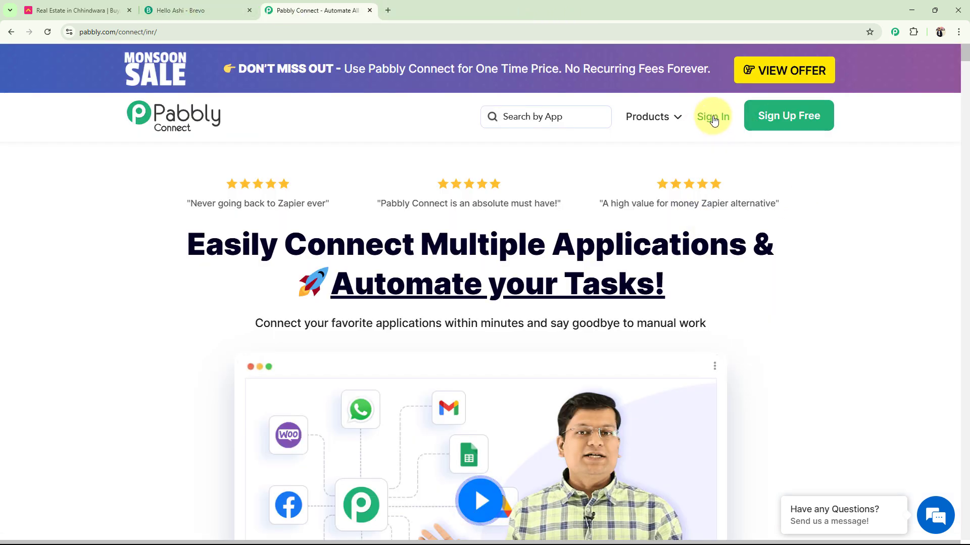
{"action": "left_click", "coordinate": [710, 115]}
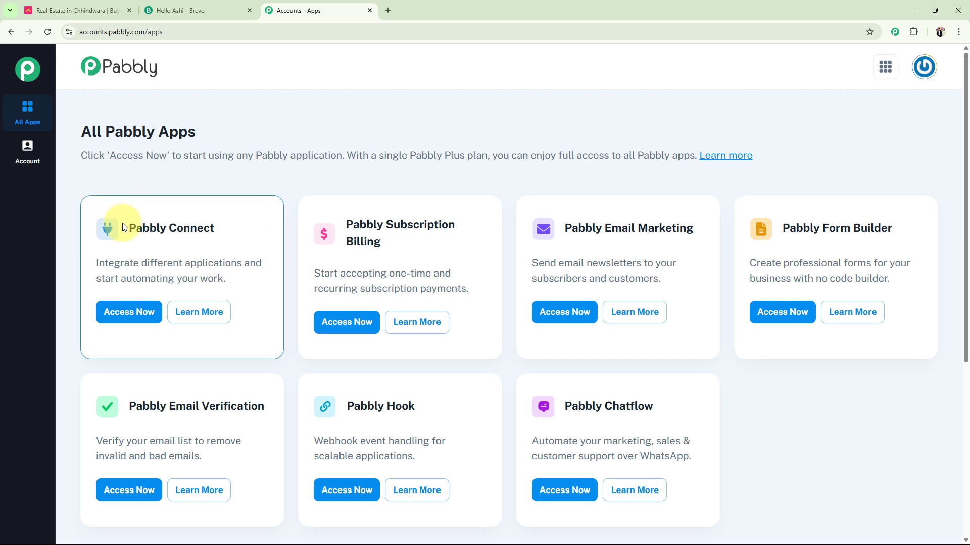
{"action": "left_click_drag", "start_coordinate": [104, 223], "coordinate": [243, 223]}
{"action": "left_click", "coordinate": [103, 318]}
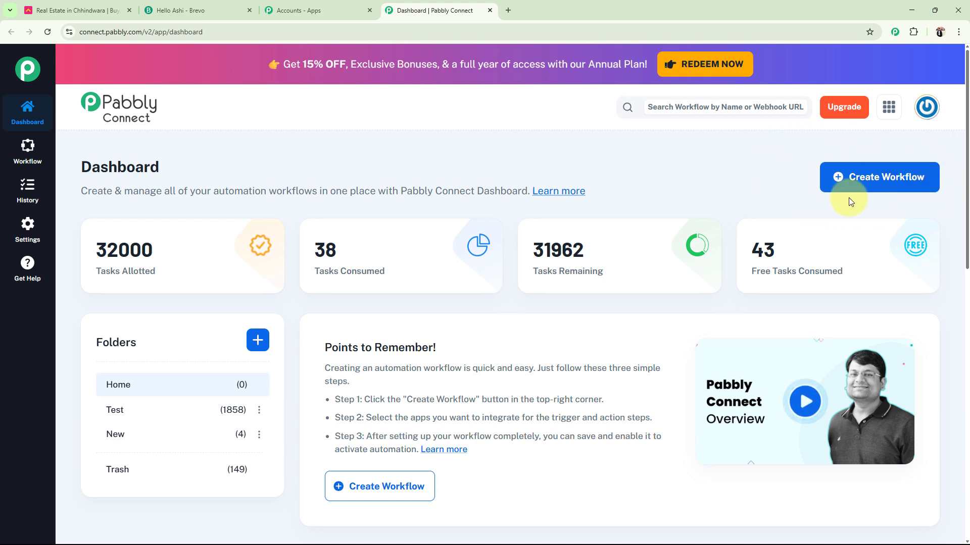
Step: Create a Classic workflow named "Store New Housing.com Leads in Brevo for Real Estate Campaigns" in the Home folder
{"action": "left_click", "coordinate": [839, 180]}
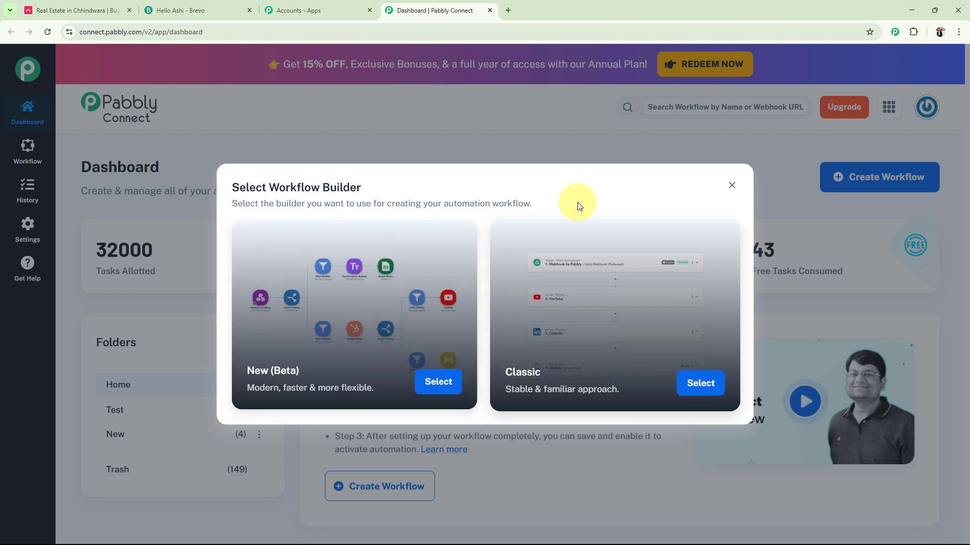
{"action": "left_click", "coordinate": [689, 383]}
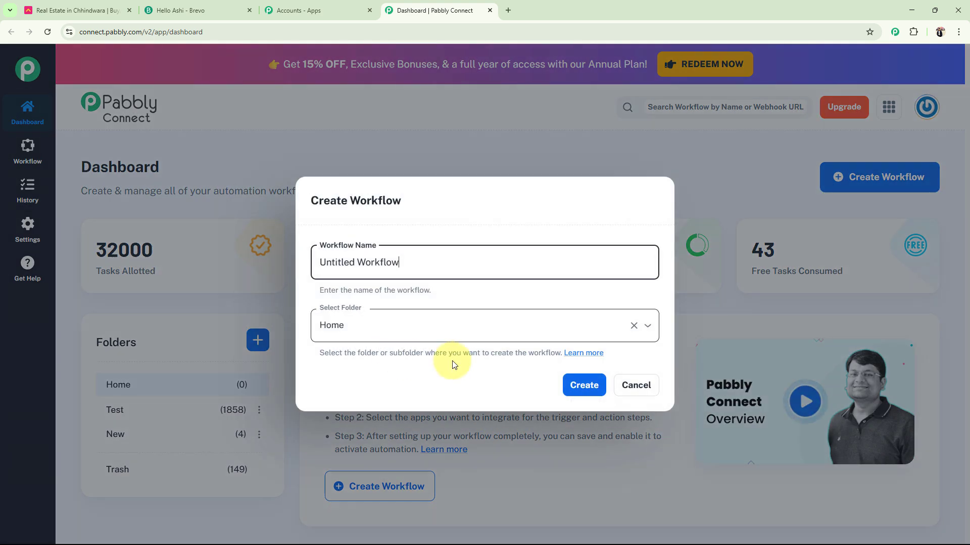
{"action": "key", "text": "ctrl+a"}
{"action": "key", "text": "BackSpace"}
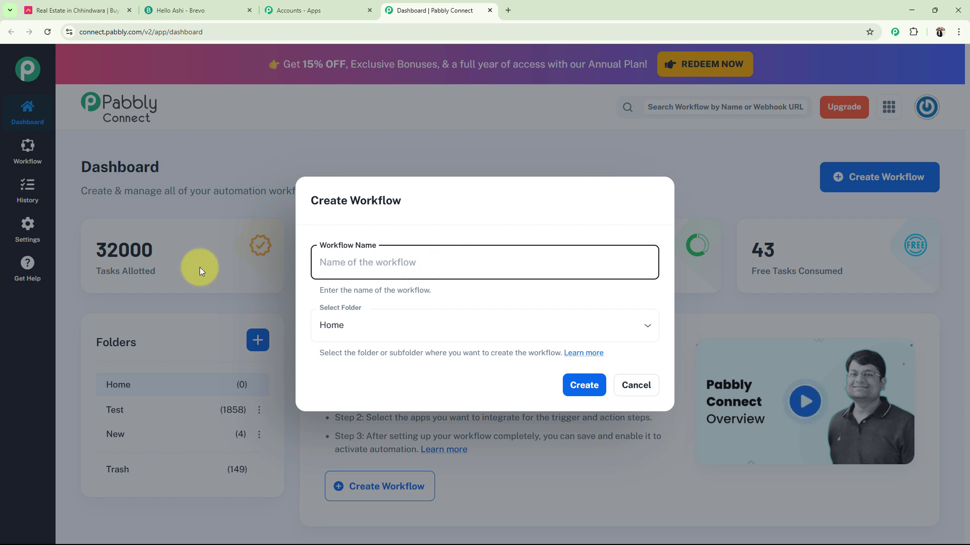
{"action": "type", "text": "Store New Housing.com Leads in Brevo for Real Estate Campaigns"}
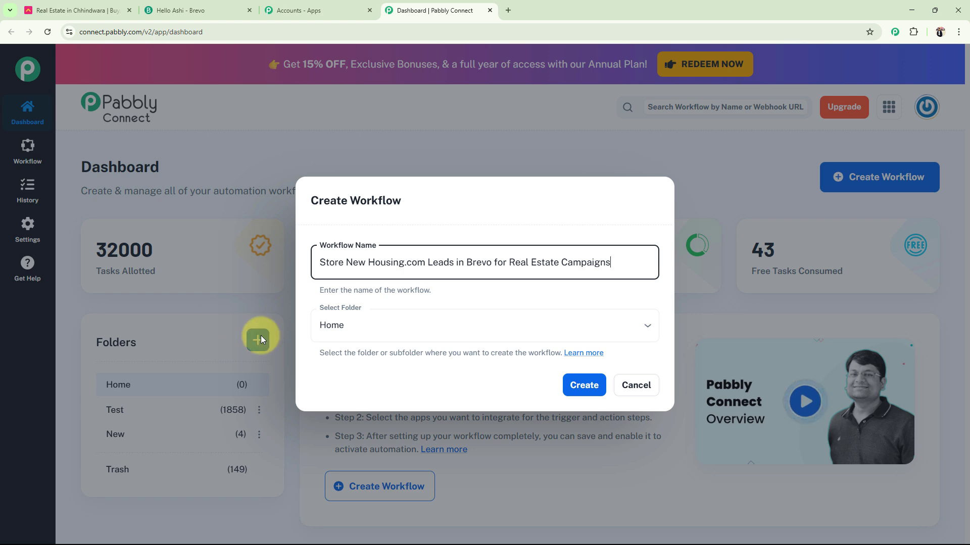
{"action": "left_click", "coordinate": [367, 323]}
{"action": "left_click", "coordinate": [335, 356]}
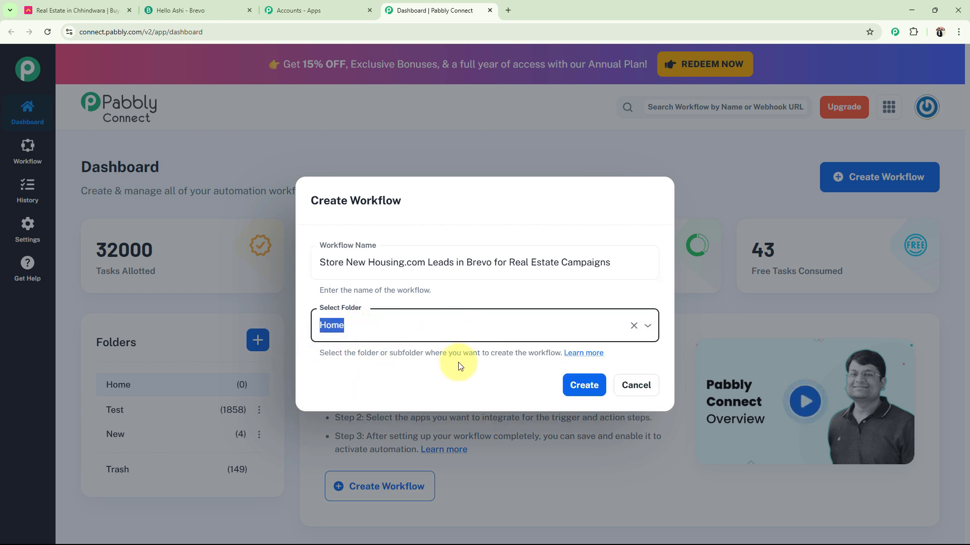
{"action": "left_click", "coordinate": [383, 305]}
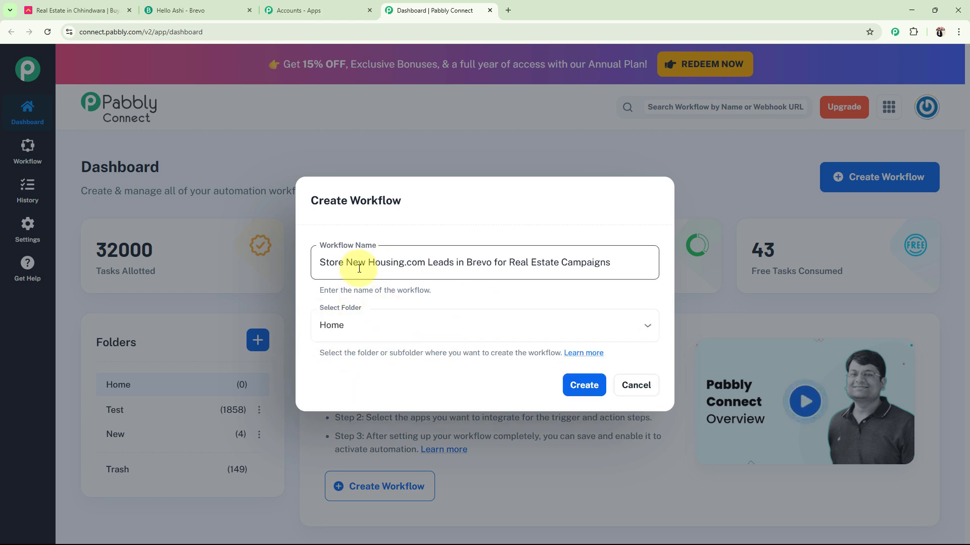
{"action": "left_click", "coordinate": [581, 385]}
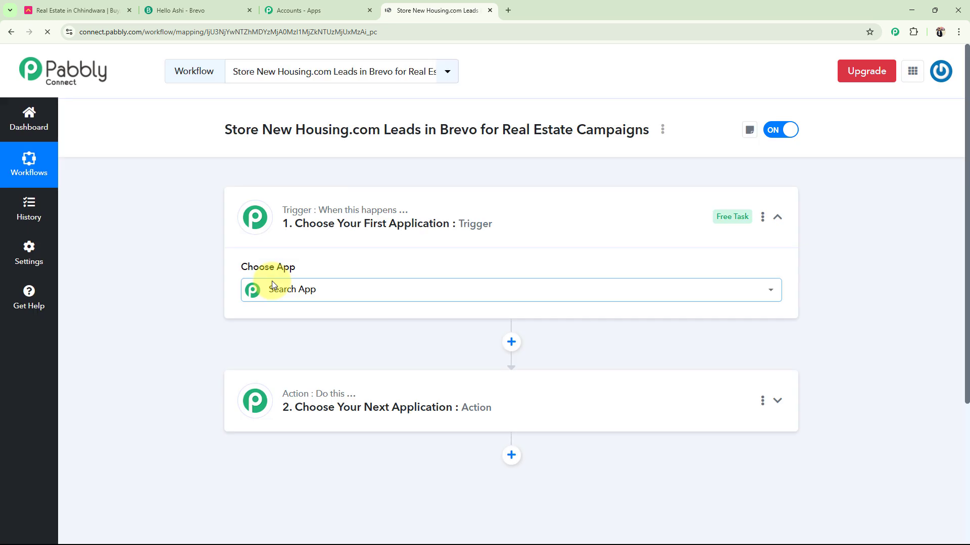
Step: Collapse the trigger step, look over the Housing.com home page and the Brevo dashboard, and return to the workflow
{"action": "left_click", "coordinate": [368, 234]}
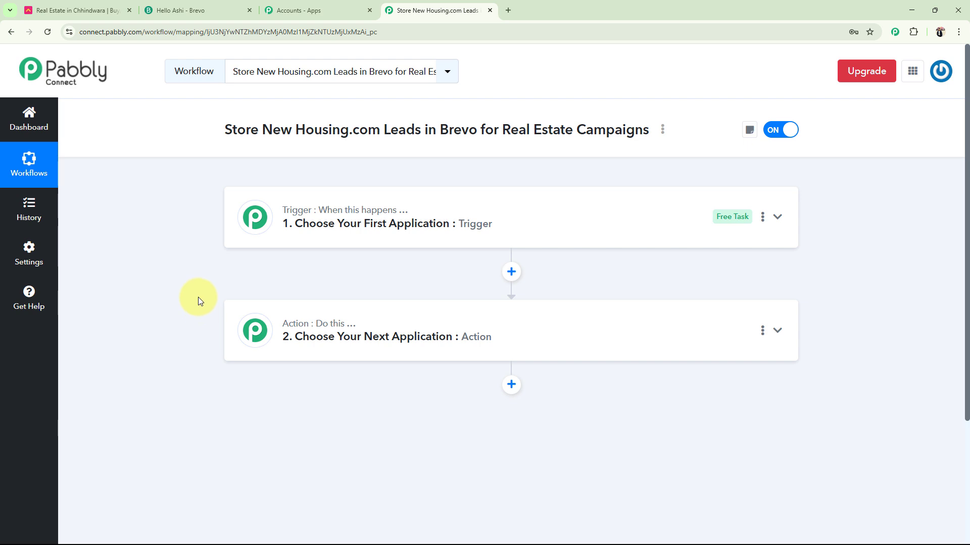
{"action": "left_click", "coordinate": [73, 10]}
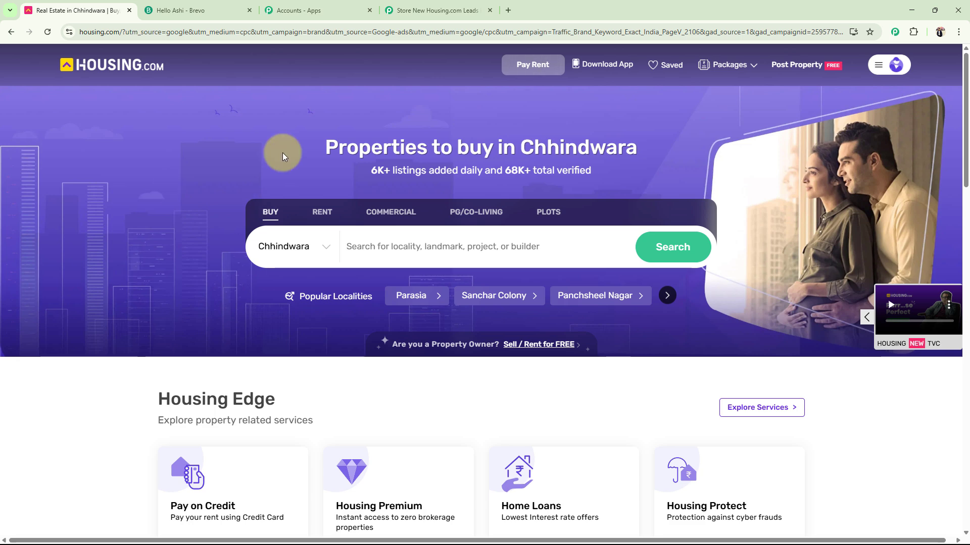
{"action": "left_click", "coordinate": [199, 9]}
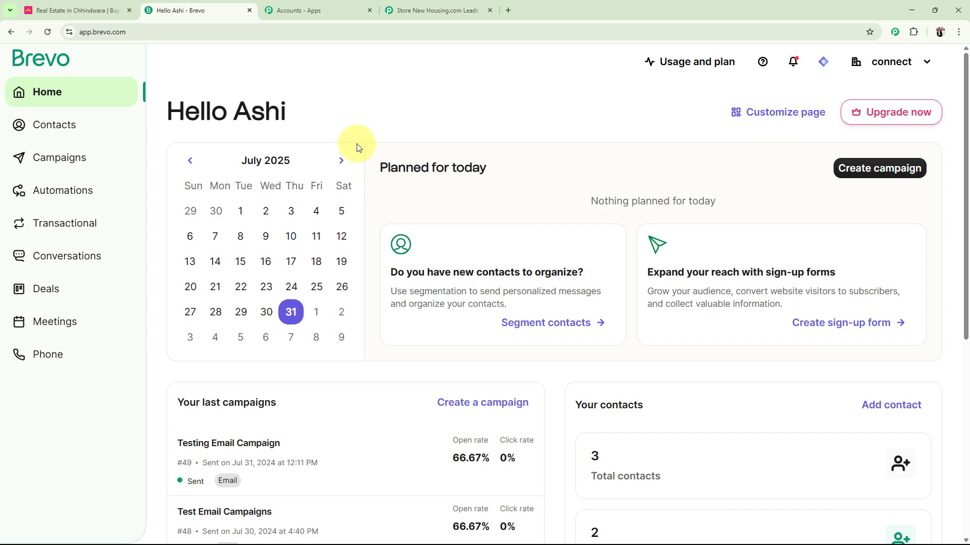
{"action": "left_click", "coordinate": [434, 10]}
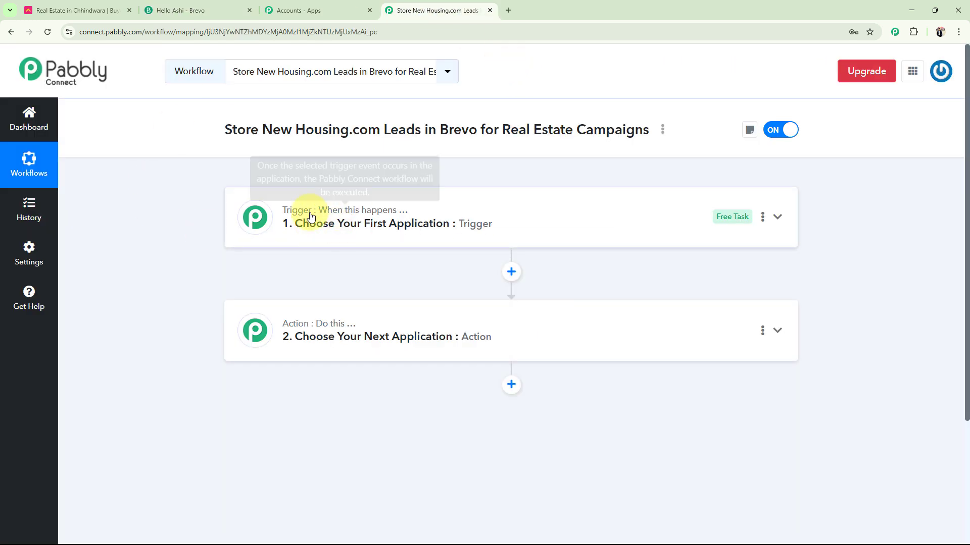
Step: Set the workflow's trigger to Housing.com with the New Leads event and collapse the trigger step
{"action": "left_click", "coordinate": [298, 236]}
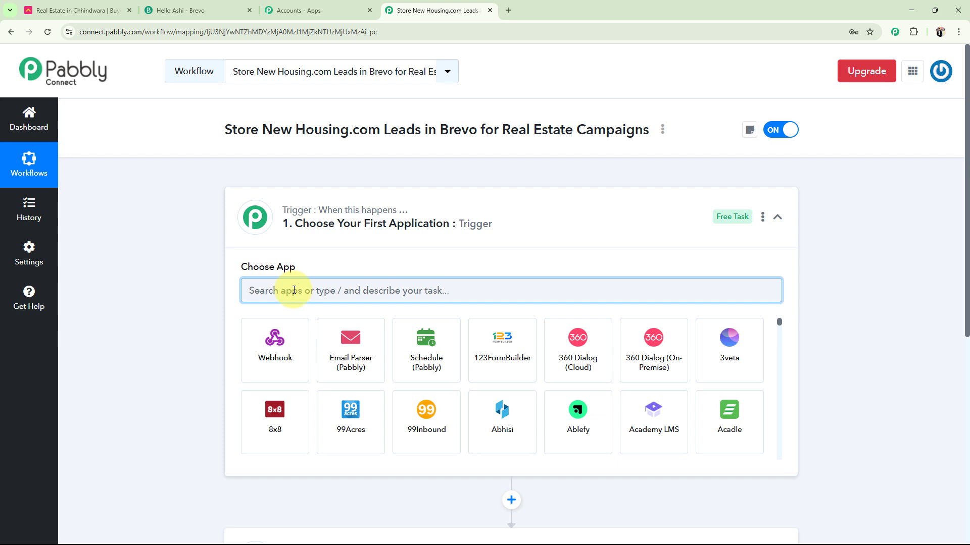
{"action": "type", "text": "Hou"}
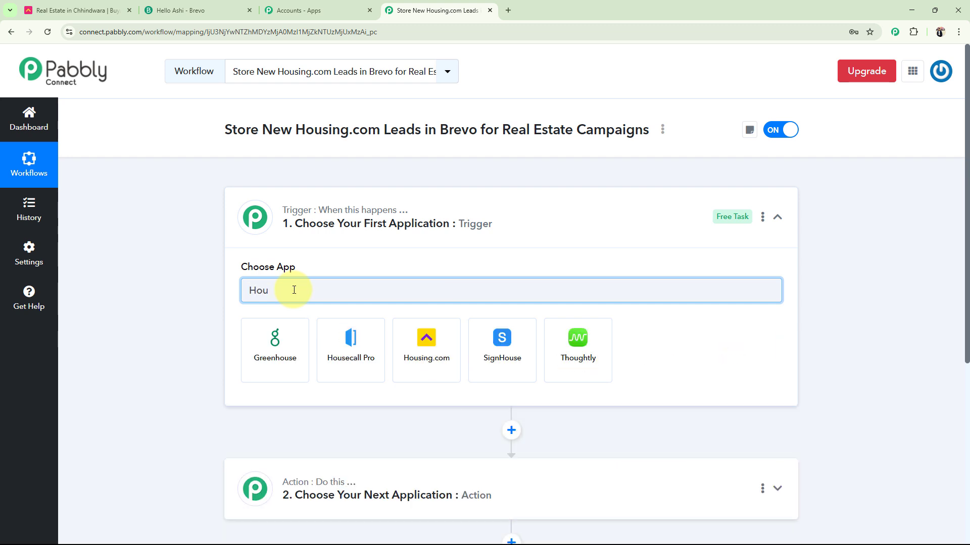
{"action": "type", "text": "s"}
{"action": "left_click", "coordinate": [404, 356]}
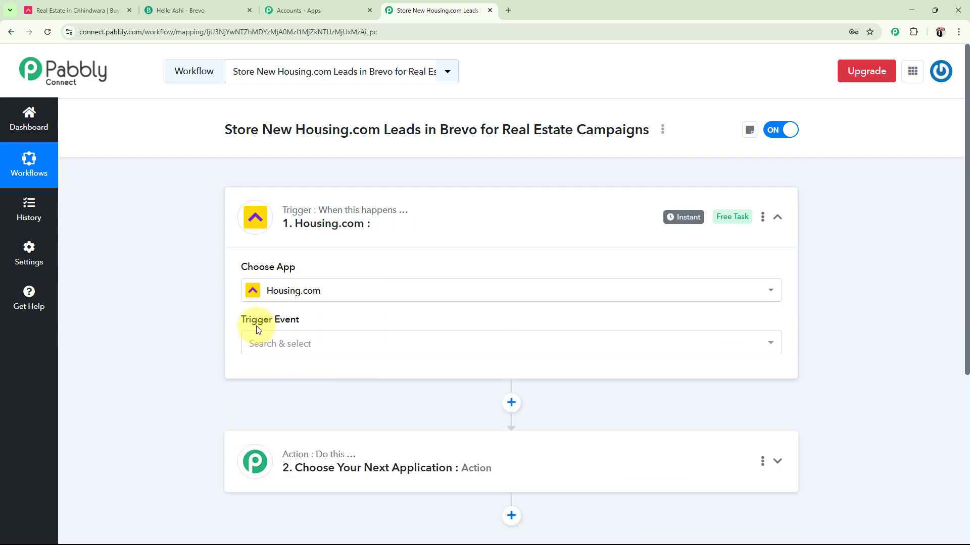
{"action": "left_click", "coordinate": [278, 353]}
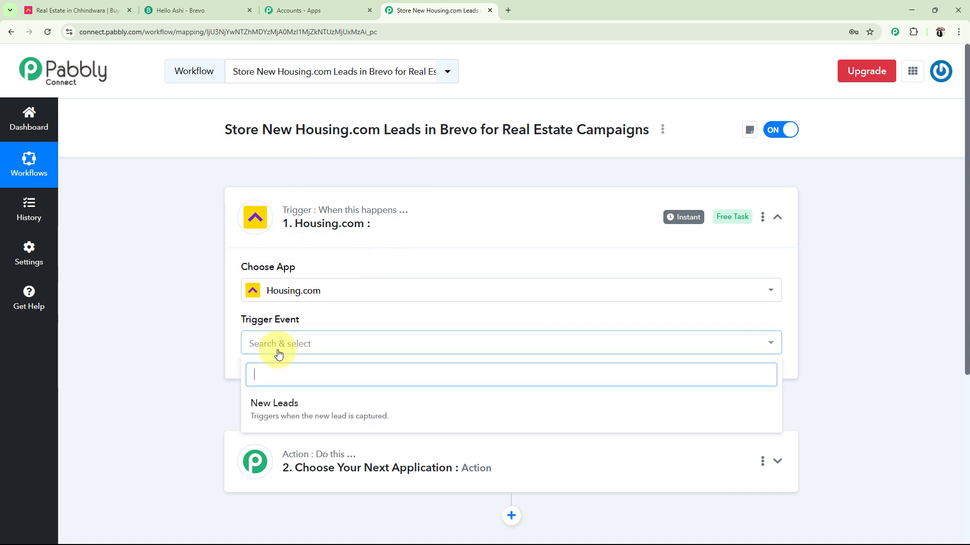
{"action": "left_click", "coordinate": [270, 412]}
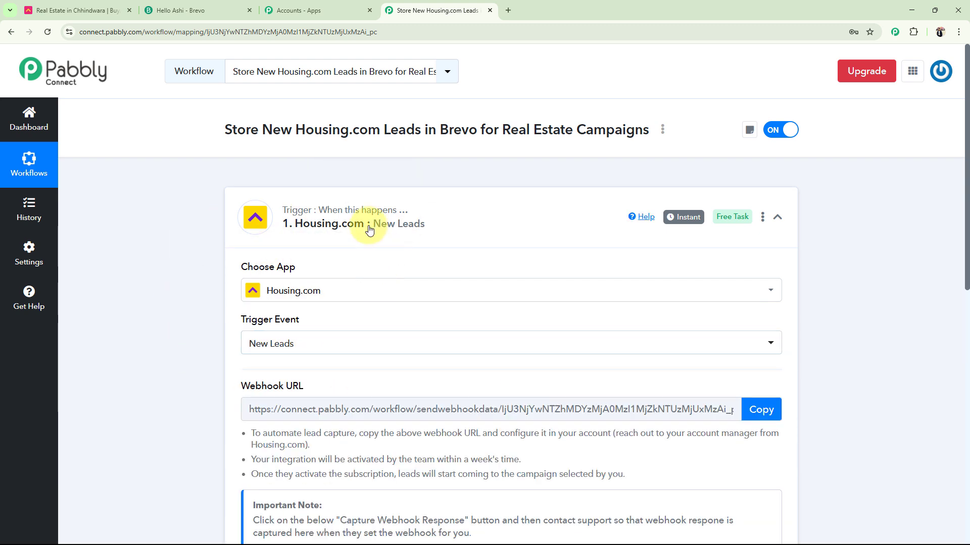
{"action": "left_click", "coordinate": [369, 230]}
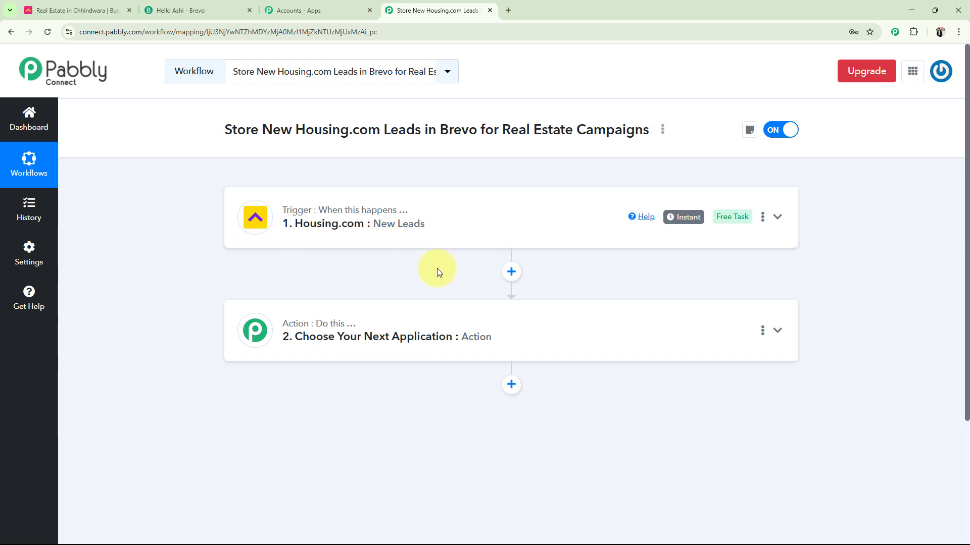
Step: Set the action step to Brevo with the Create or Update Contact event and collapse it
{"action": "left_click", "coordinate": [301, 341]}
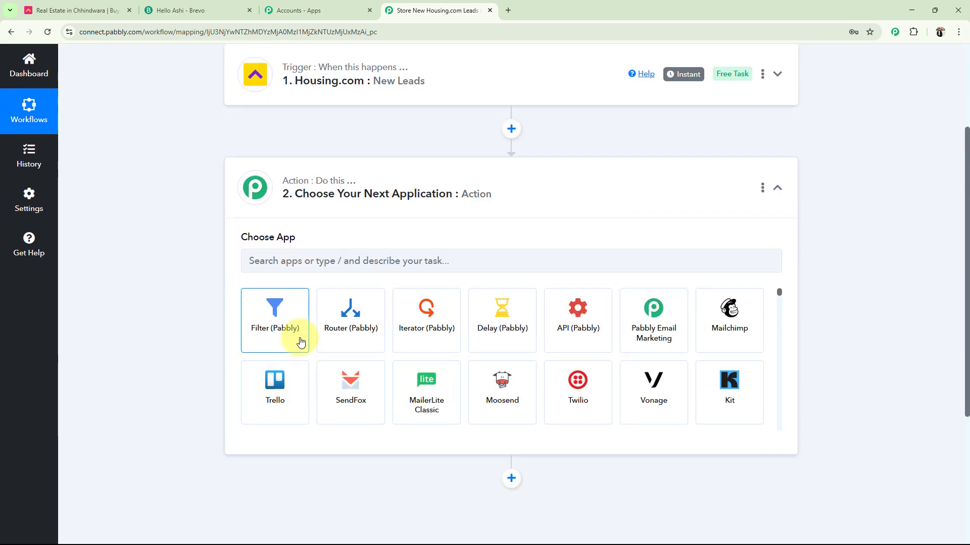
{"action": "left_click", "coordinate": [271, 268]}
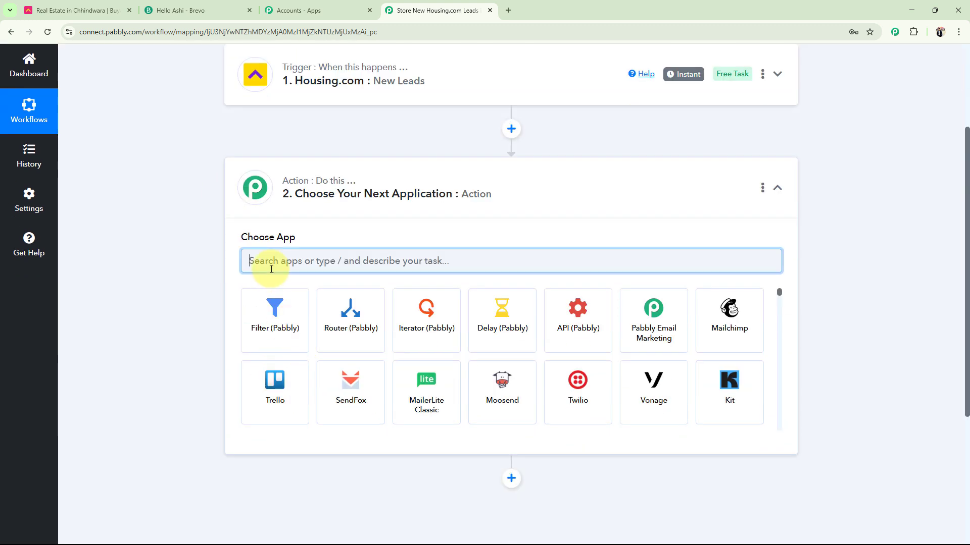
{"action": "type", "text": "Brevo"}
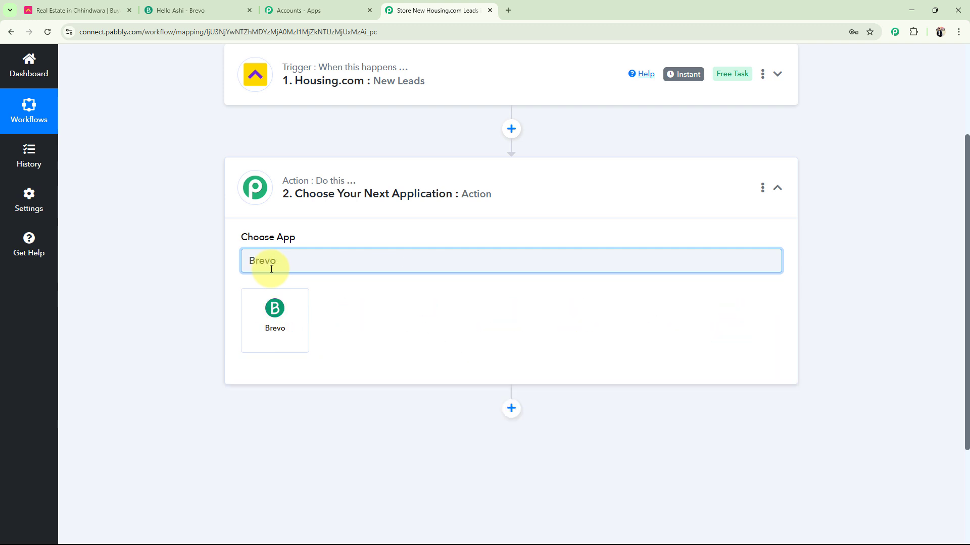
{"action": "left_click", "coordinate": [273, 311]}
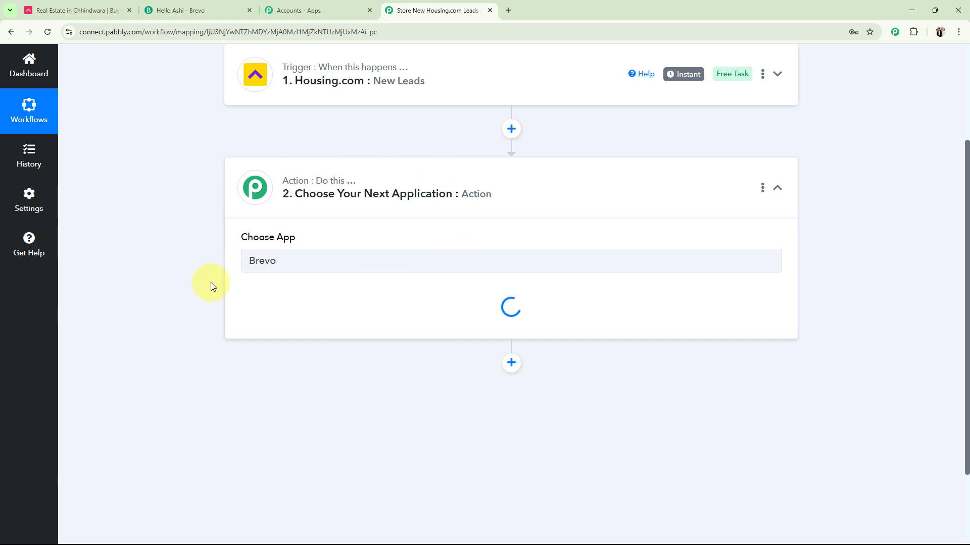
{"action": "left_click", "coordinate": [293, 314]}
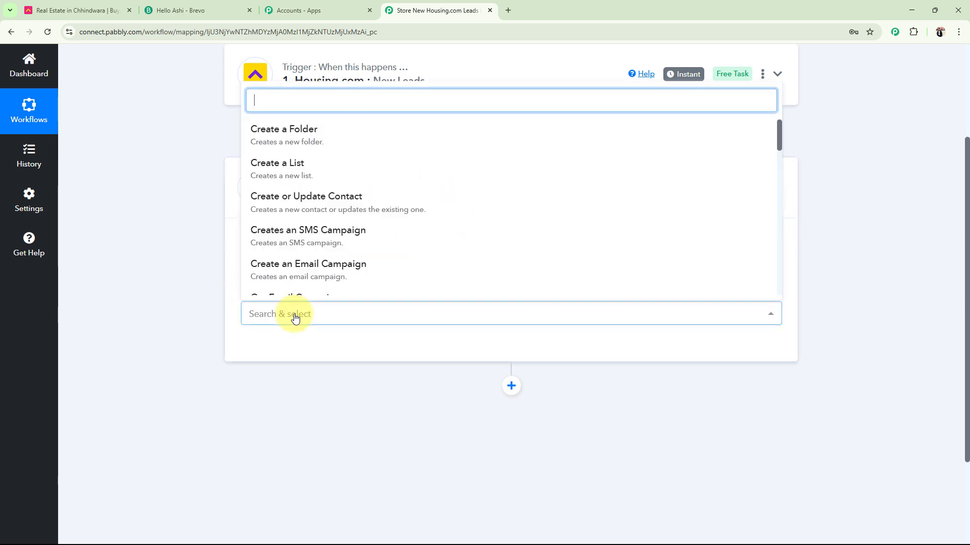
{"action": "left_click", "coordinate": [260, 195]}
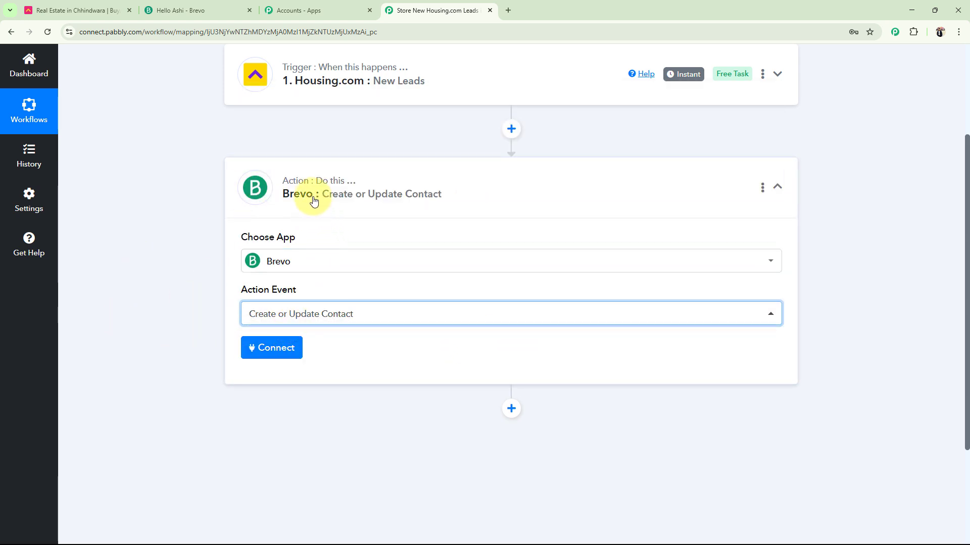
{"action": "left_click", "coordinate": [326, 208]}
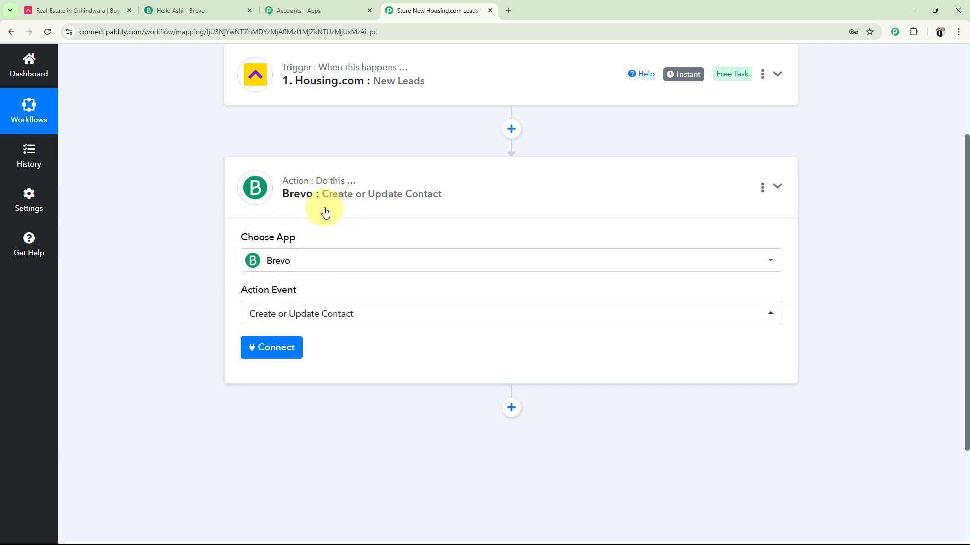
{"action": "scroll", "coordinate": [187, 341], "scroll_direction": "up", "scroll_amount": 2}
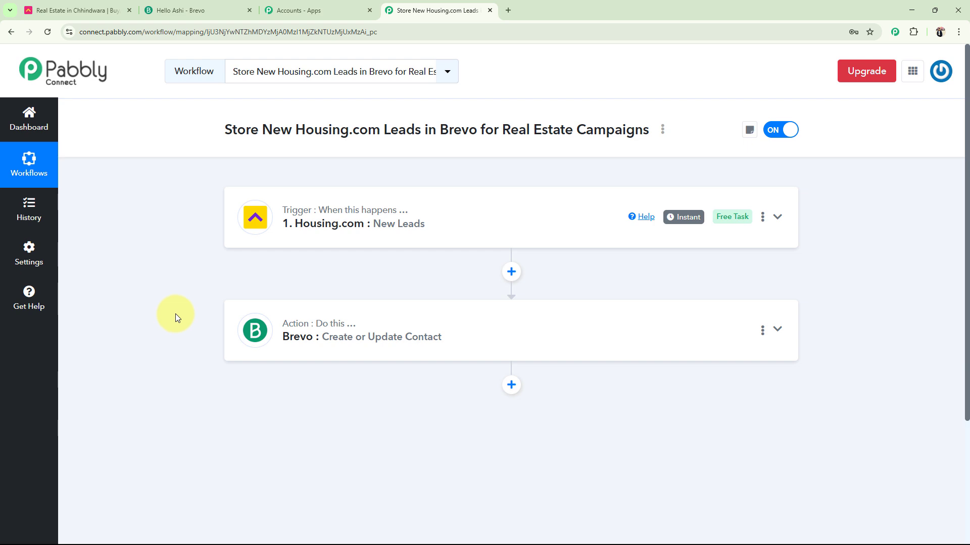
Step: Expand the Housing.com trigger, review its webhook instructions and copy the webhook URL
{"action": "left_click", "coordinate": [314, 210]}
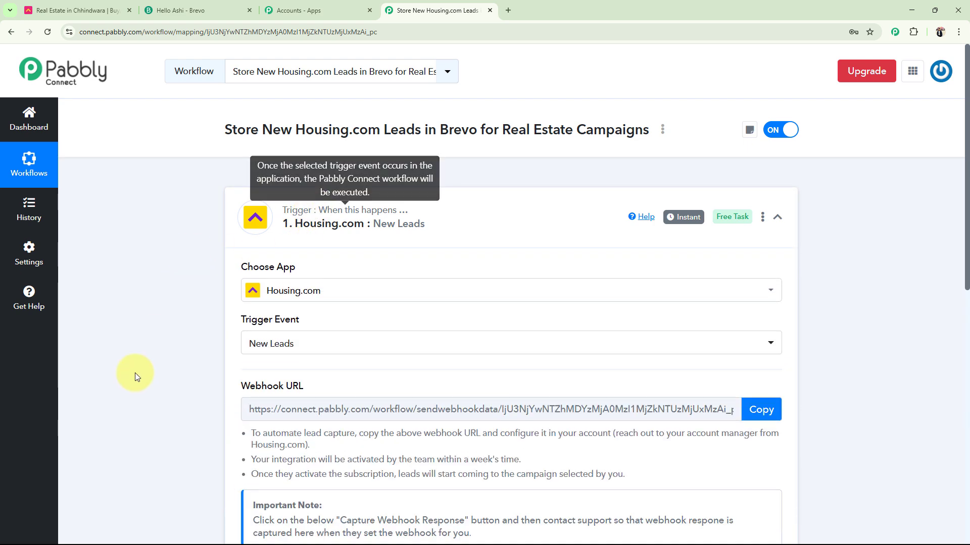
{"action": "scroll", "coordinate": [191, 385], "scroll_direction": "down", "scroll_amount": 2}
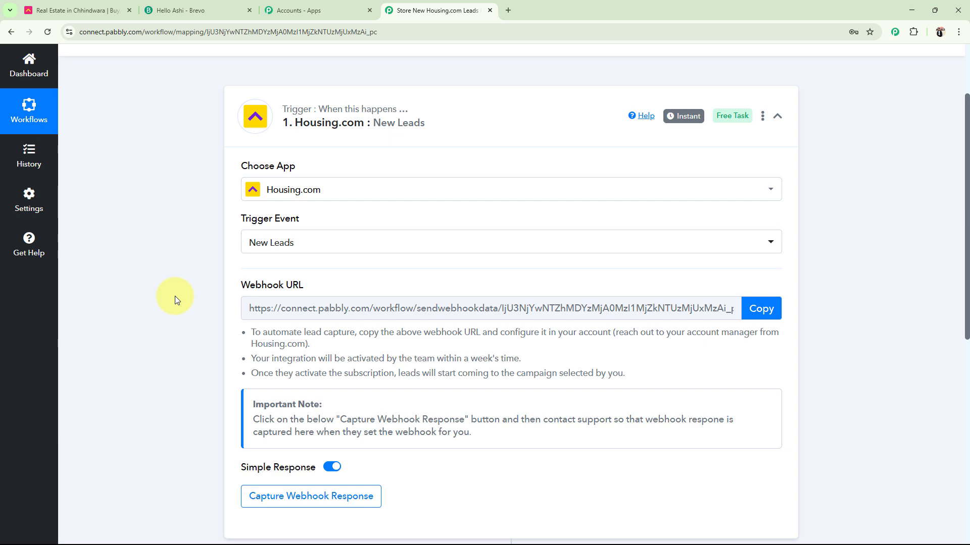
{"action": "left_click_drag", "start_coordinate": [240, 283], "coordinate": [331, 280]}
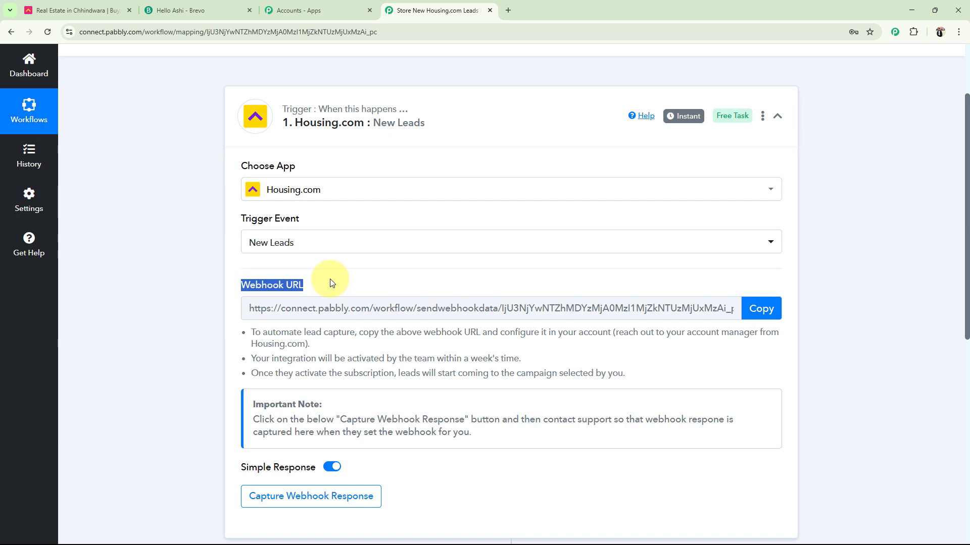
{"action": "left_click", "coordinate": [195, 305]}
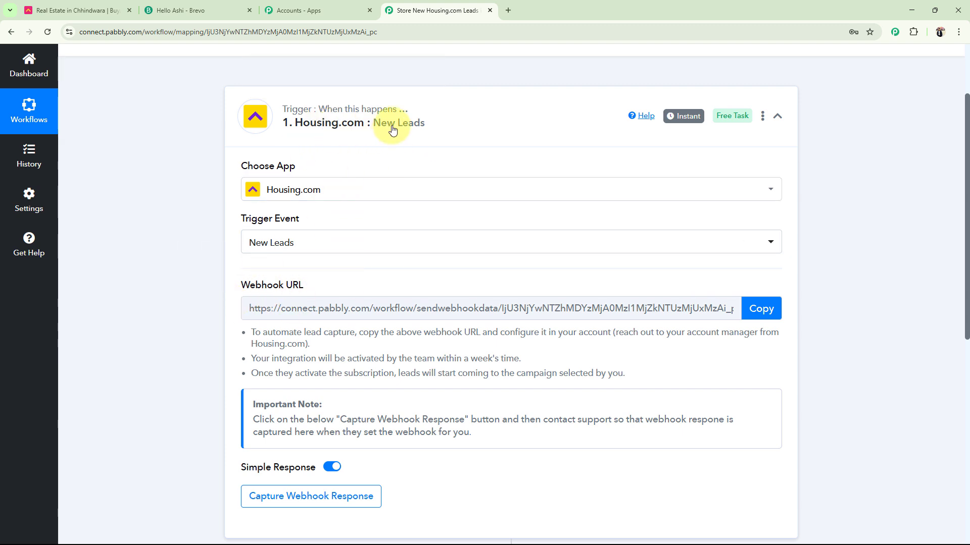
{"action": "scroll", "coordinate": [194, 355], "scroll_direction": "down", "scroll_amount": 1}
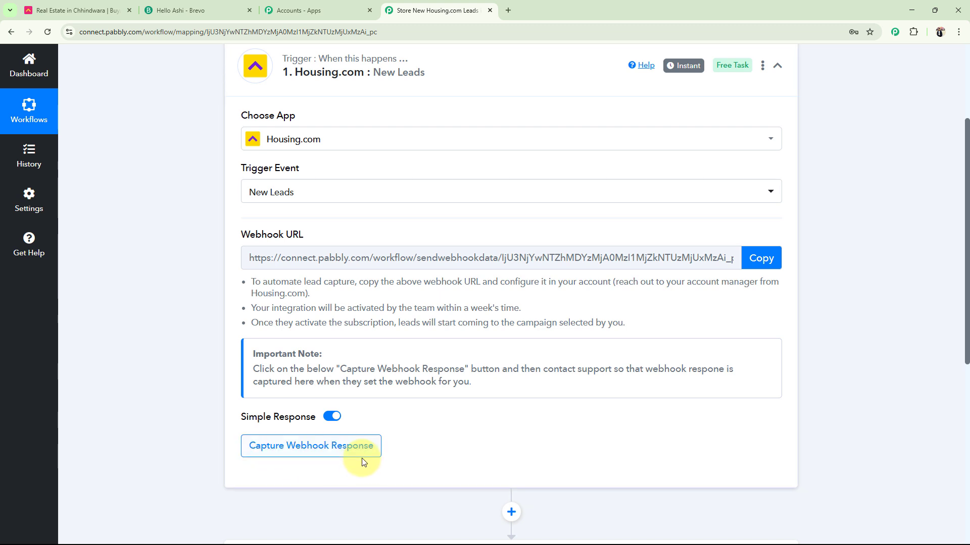
{"action": "left_click_drag", "start_coordinate": [238, 235], "coordinate": [336, 251]}
{"action": "left_click", "coordinate": [199, 278]}
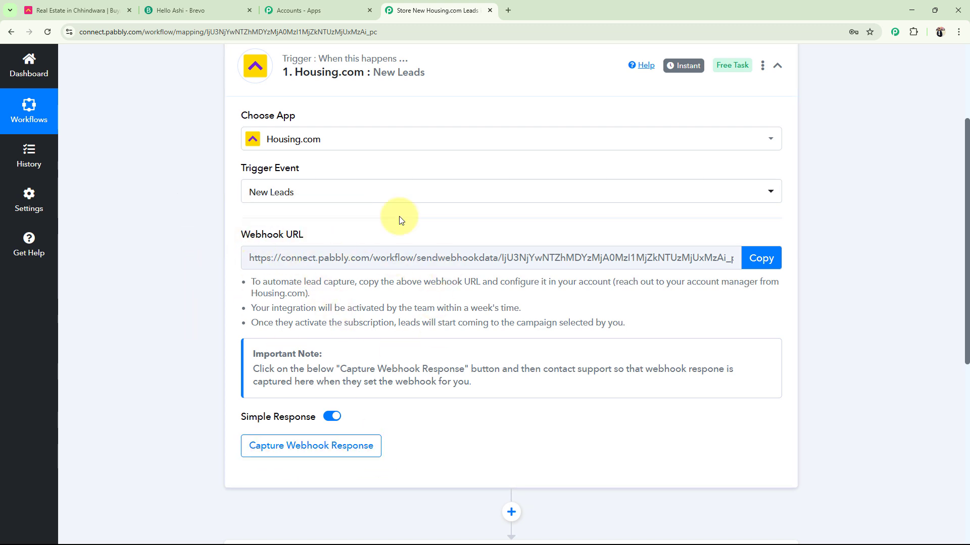
{"action": "left_click", "coordinate": [758, 260]}
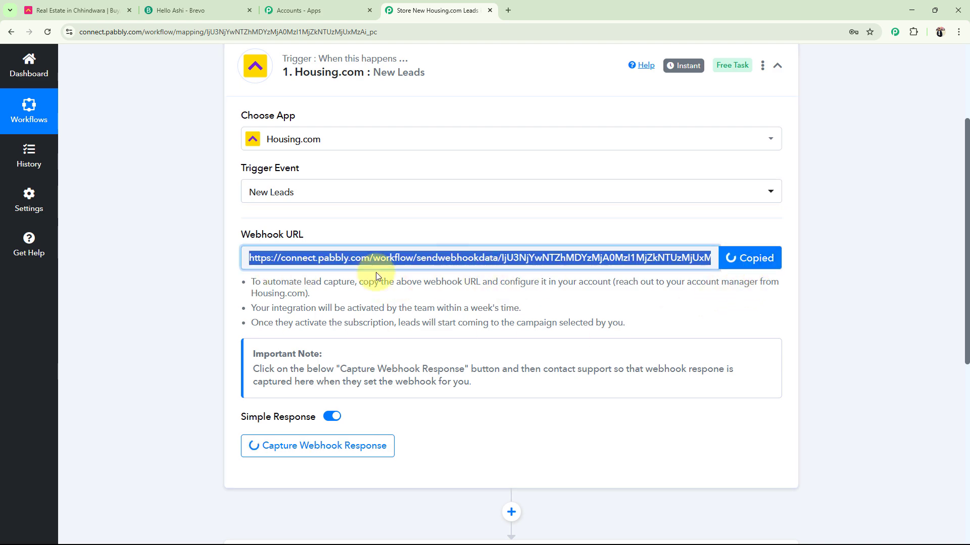
Step: Look over the Housing.com site and return to the workflow's webhook URL to wait for the lead response
{"action": "left_click", "coordinate": [79, 6]}
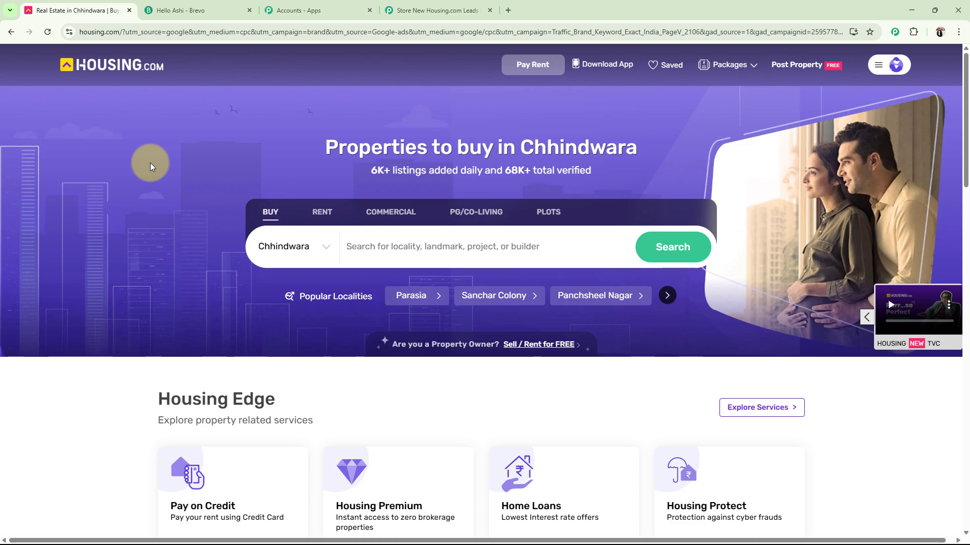
{"action": "left_click", "coordinate": [445, 11]}
{"action": "left_click", "coordinate": [133, 363]}
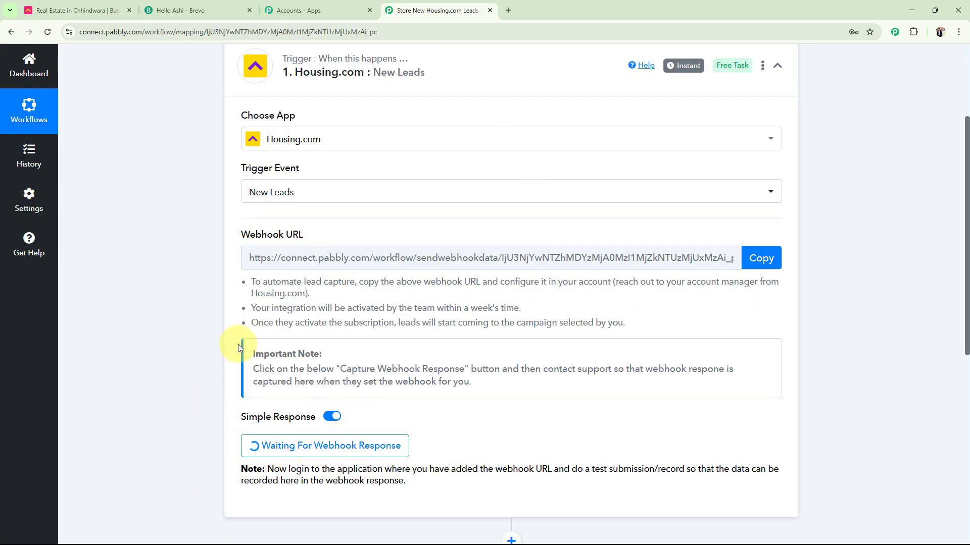
{"action": "left_click_drag", "start_coordinate": [241, 236], "coordinate": [195, 281]}
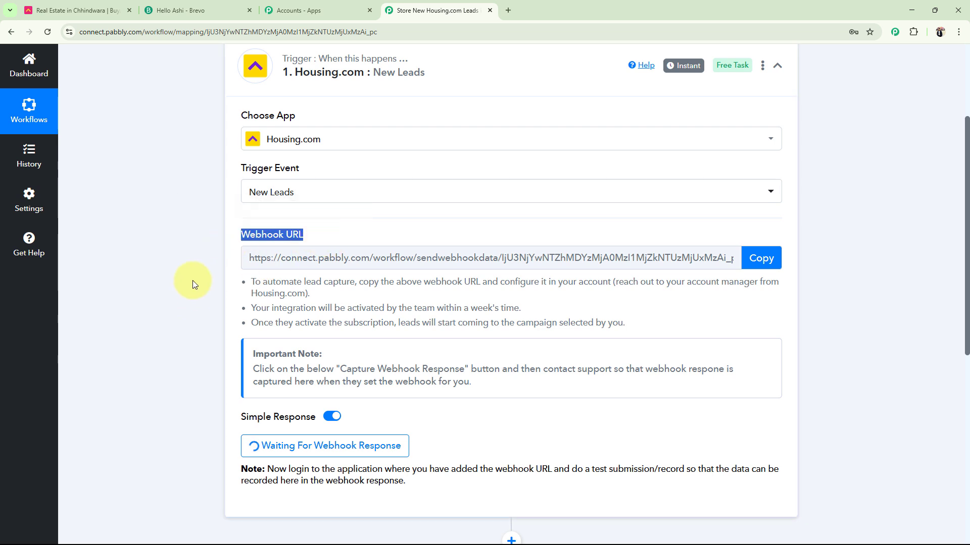
{"action": "left_click", "coordinate": [185, 284]}
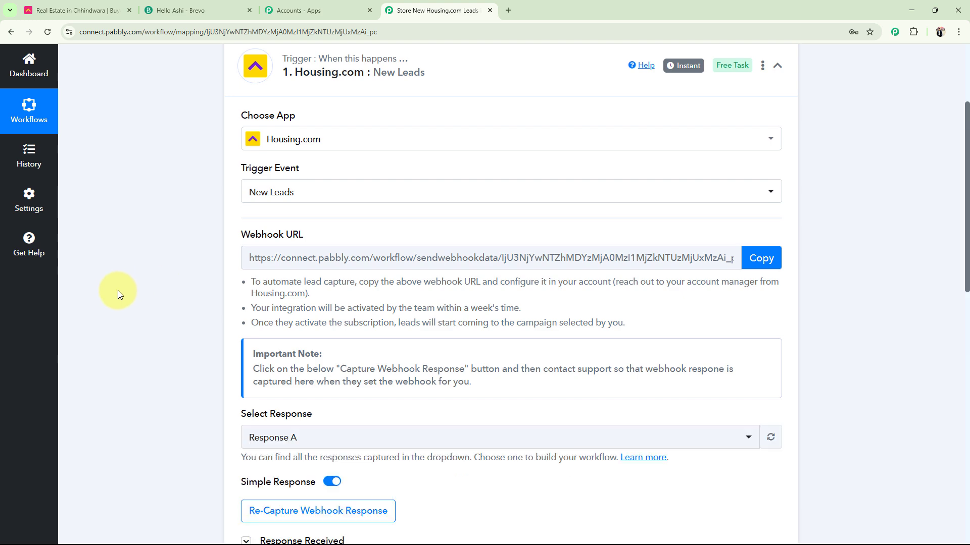
Step: Examine the captured lead's mobile number, last name, first name, email and location, and collapse the Housing.com trigger
{"action": "scroll", "coordinate": [117, 289], "scroll_direction": "down", "scroll_amount": 7}
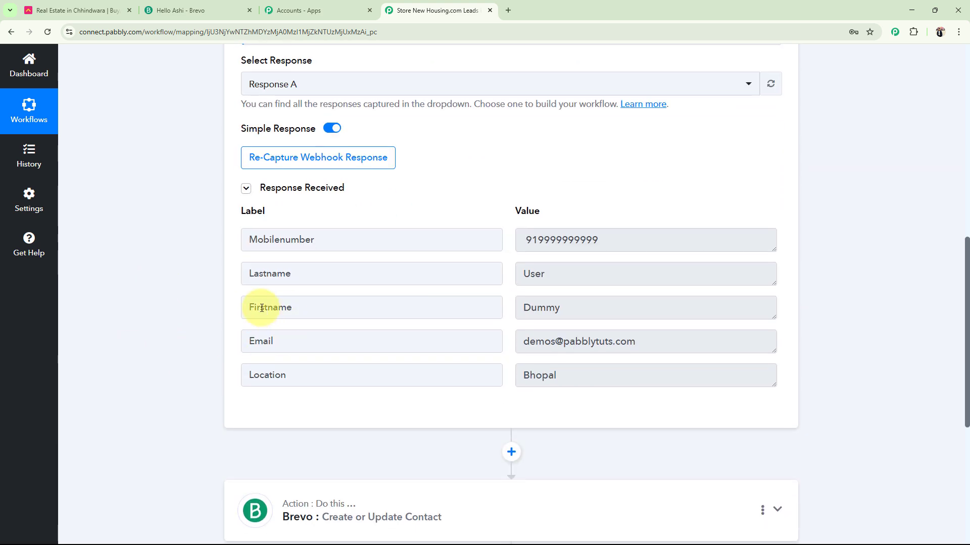
{"action": "double_click", "coordinate": [595, 309]}
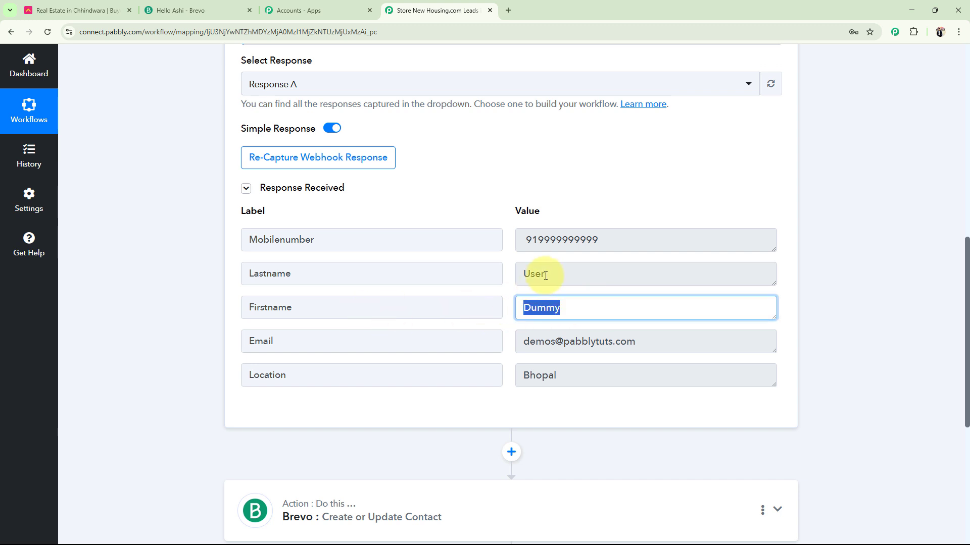
{"action": "left_click_drag", "start_coordinate": [545, 276], "coordinate": [465, 277]}
{"action": "left_click_drag", "start_coordinate": [651, 243], "coordinate": [456, 246]}
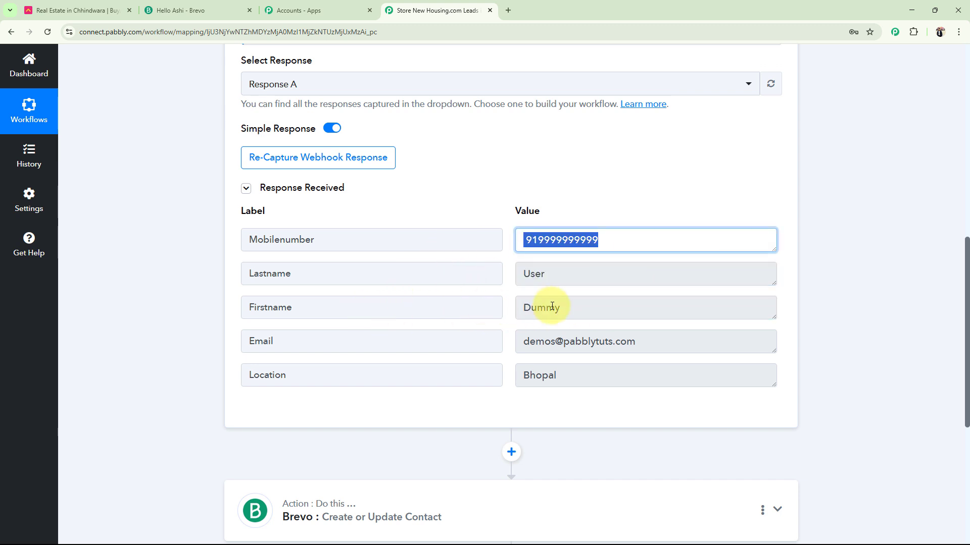
{"action": "left_click_drag", "start_coordinate": [652, 343], "coordinate": [218, 340]}
{"action": "left_click_drag", "start_coordinate": [584, 376], "coordinate": [502, 387]}
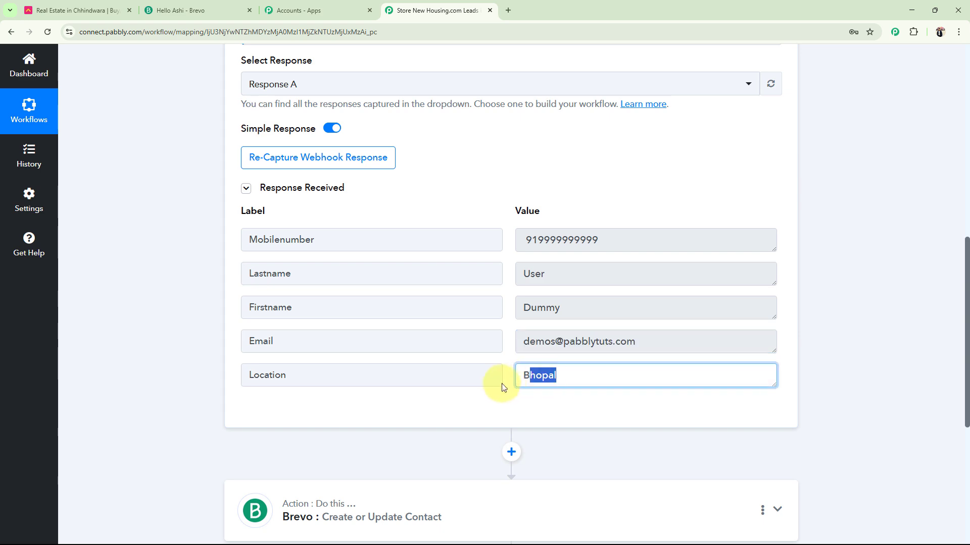
{"action": "left_click", "coordinate": [220, 389]}
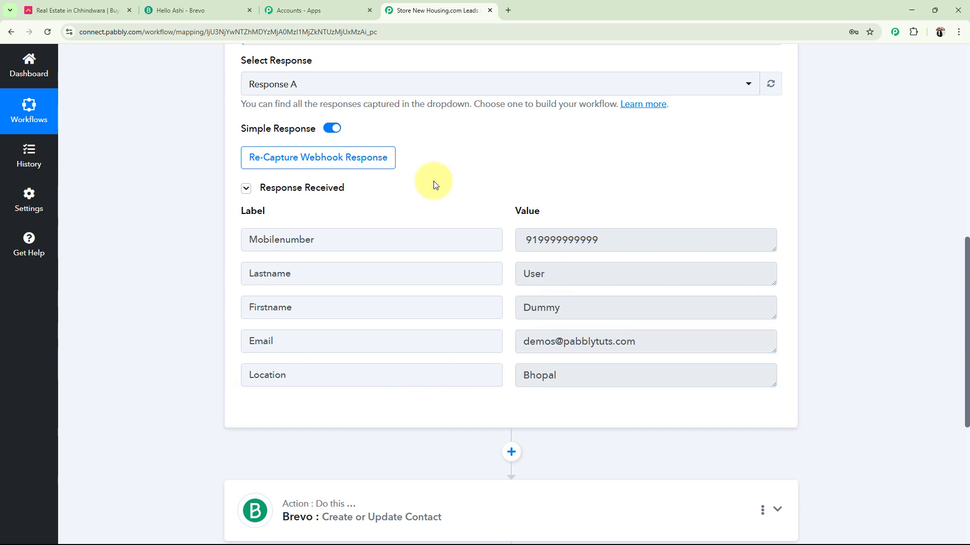
{"action": "left_click_drag", "start_coordinate": [965, 380], "coordinate": [967, 130]}
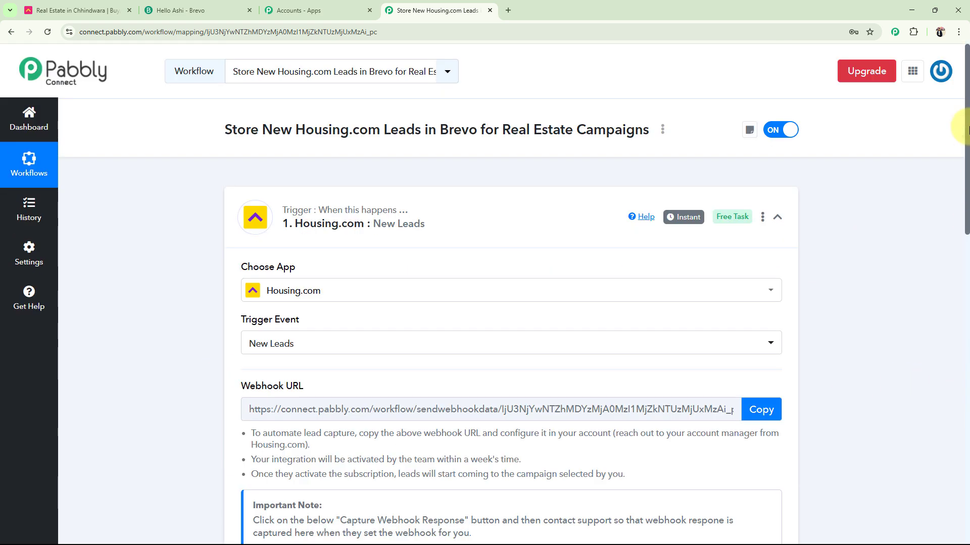
{"action": "left_click", "coordinate": [447, 231]}
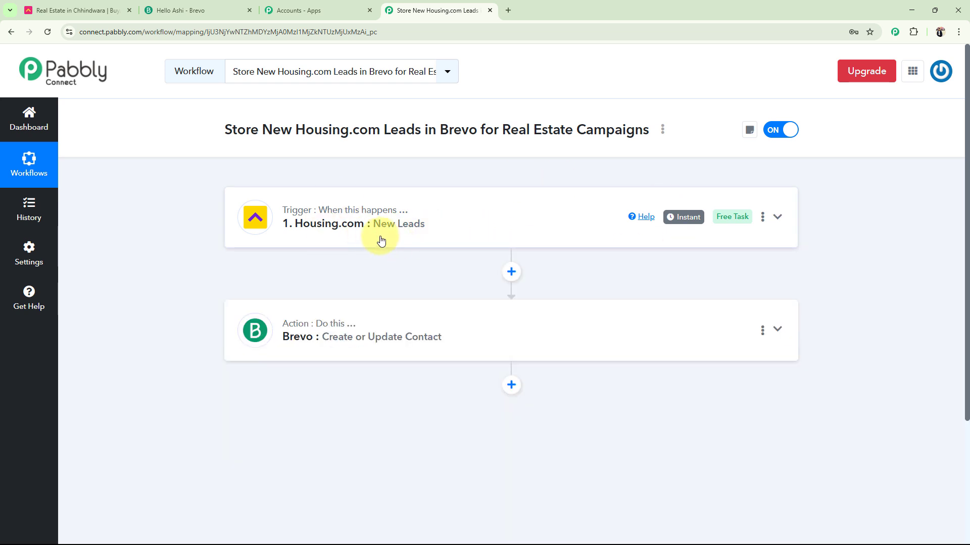
Step: Start adding a new Brevo connection for the action step and open Brevo's SMTP & API page from it
{"action": "left_click", "coordinate": [344, 332]}
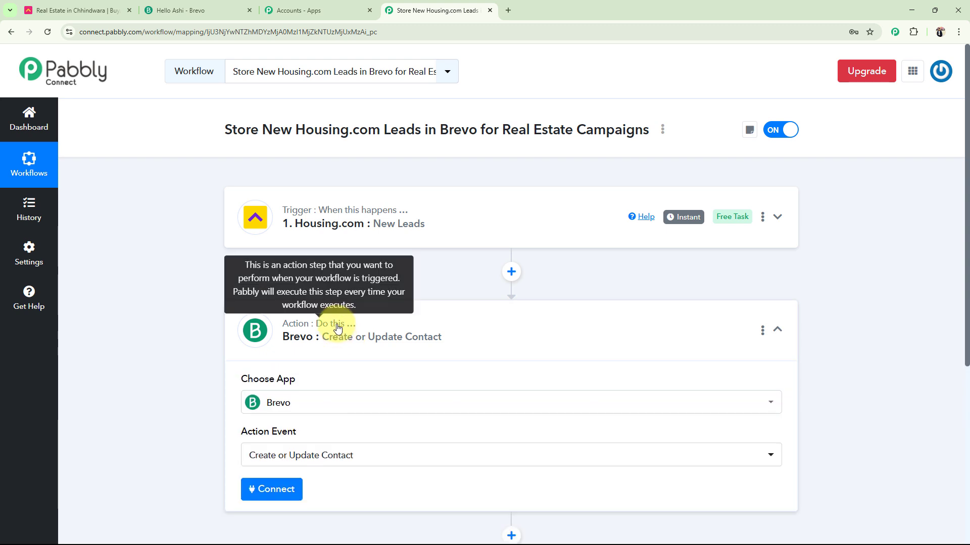
{"action": "scroll", "coordinate": [338, 329], "scroll_direction": "down", "scroll_amount": 3}
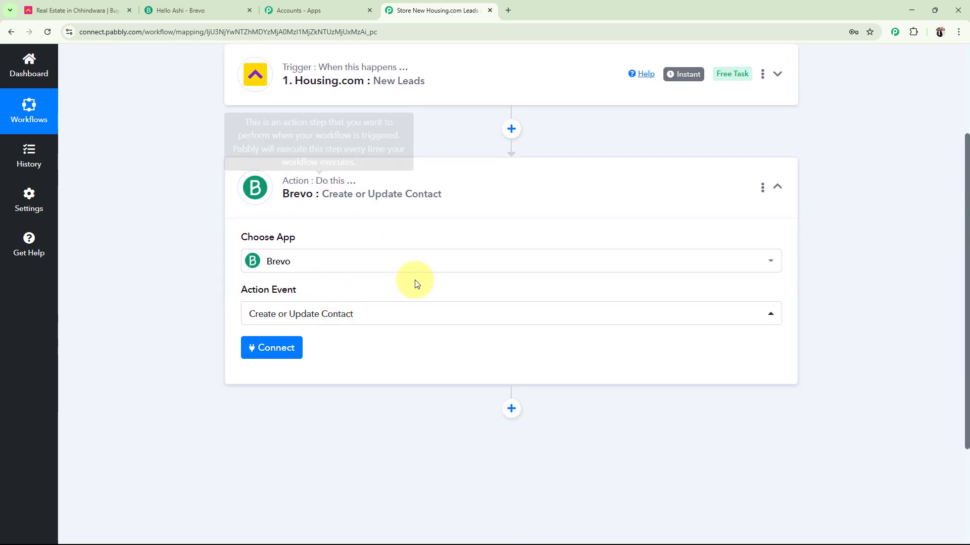
{"action": "left_click", "coordinate": [258, 347]}
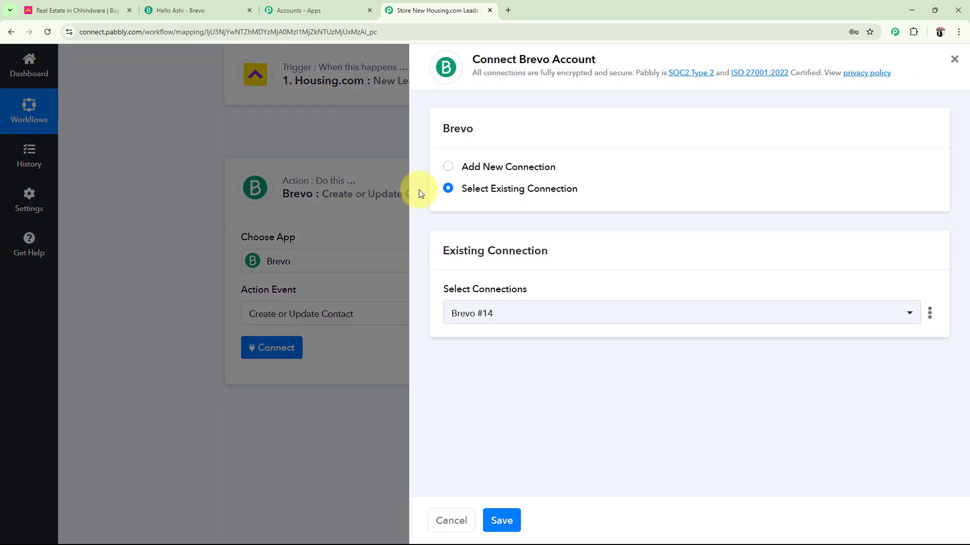
{"action": "left_click", "coordinate": [447, 167]}
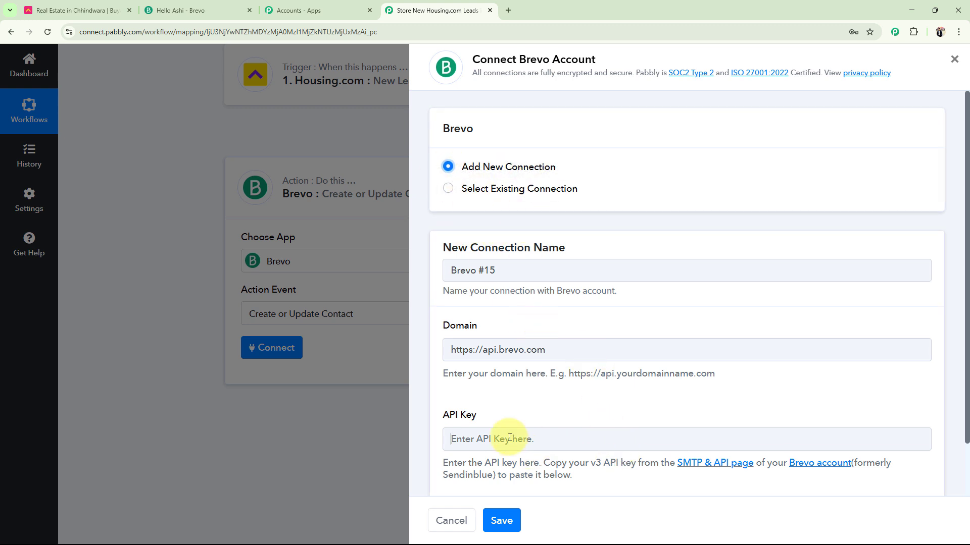
{"action": "left_click", "coordinate": [494, 439]}
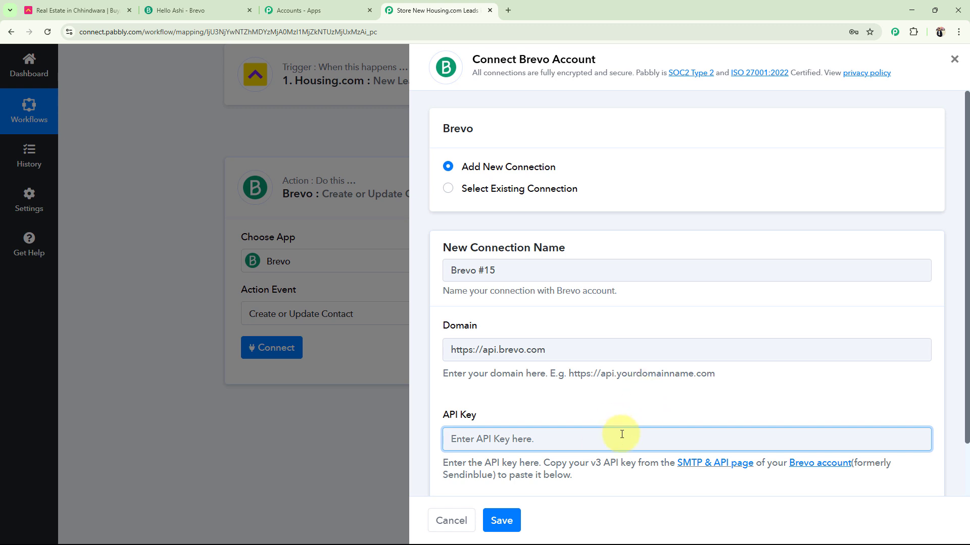
{"action": "left_click", "coordinate": [705, 464]}
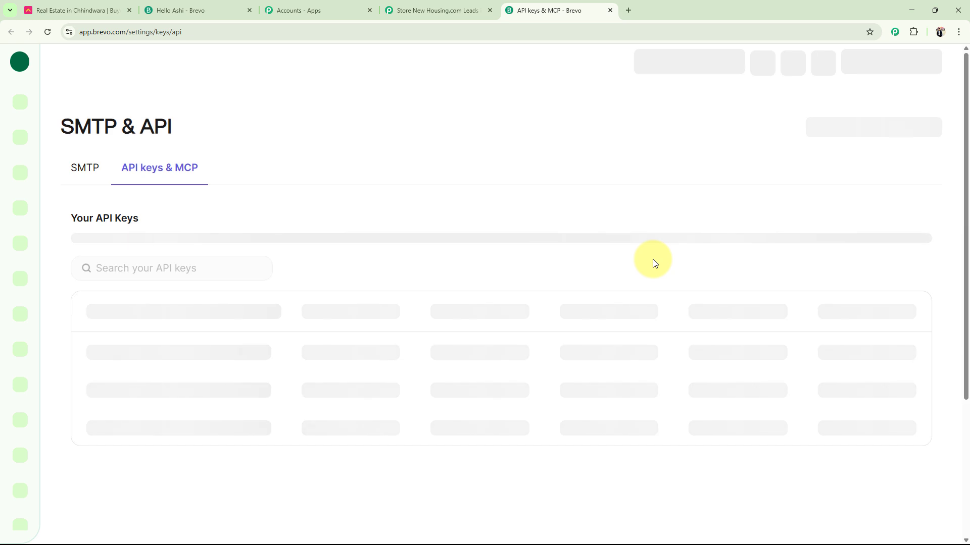
Step: Generate a new Brevo API key named Housing.com Leads and copy it
{"action": "left_click_drag", "start_coordinate": [62, 122], "coordinate": [224, 133]}
{"action": "left_click", "coordinate": [263, 140]}
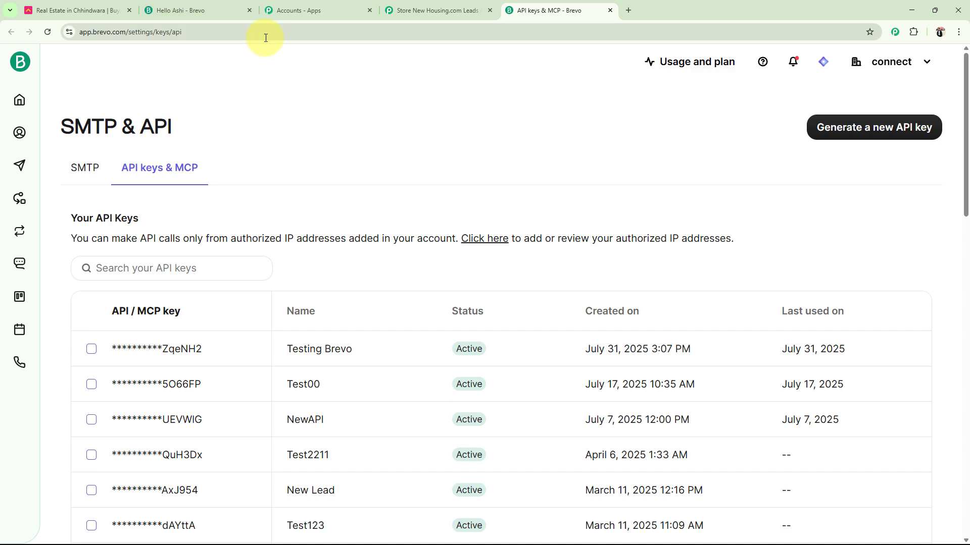
{"action": "left_click", "coordinate": [836, 138]}
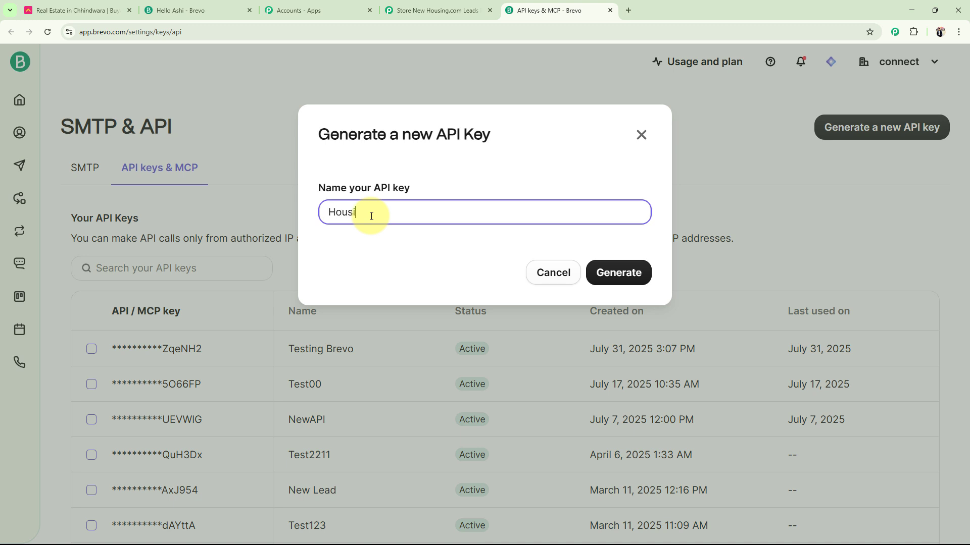
{"action": "type", "text": "Housing.com Leads"}
{"action": "key", "text": "Return"}
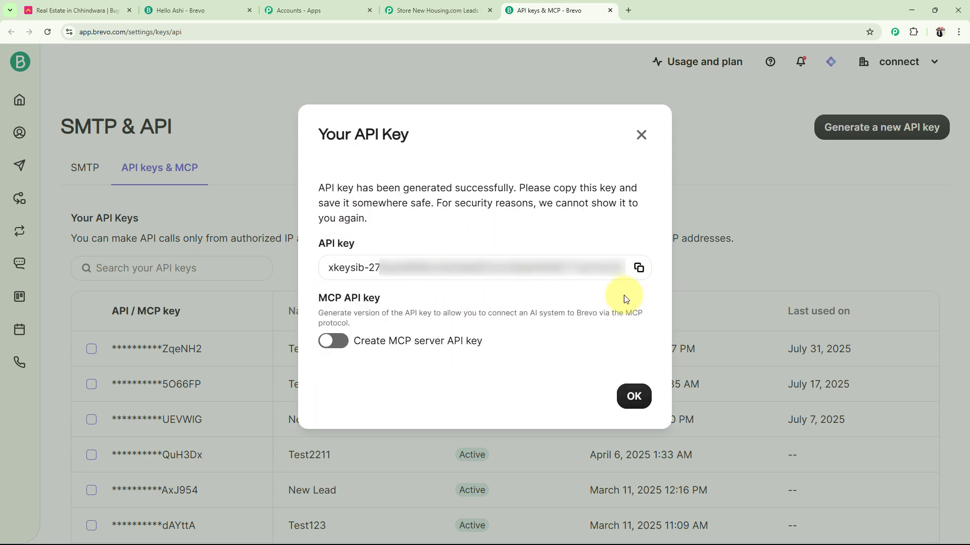
{"action": "left_click", "coordinate": [639, 269]}
Step: Return to the Pabbly Connect workflow, paste the API key into the new Brevo connection and save it
{"action": "left_click", "coordinate": [438, 11]}
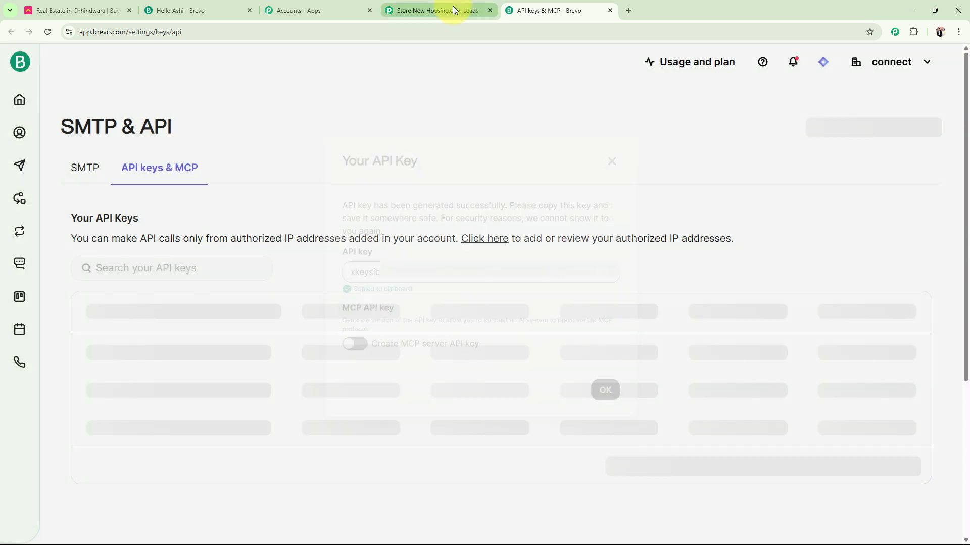
{"action": "left_click", "coordinate": [471, 439]}
{"action": "key", "text": "ctrl+v"}
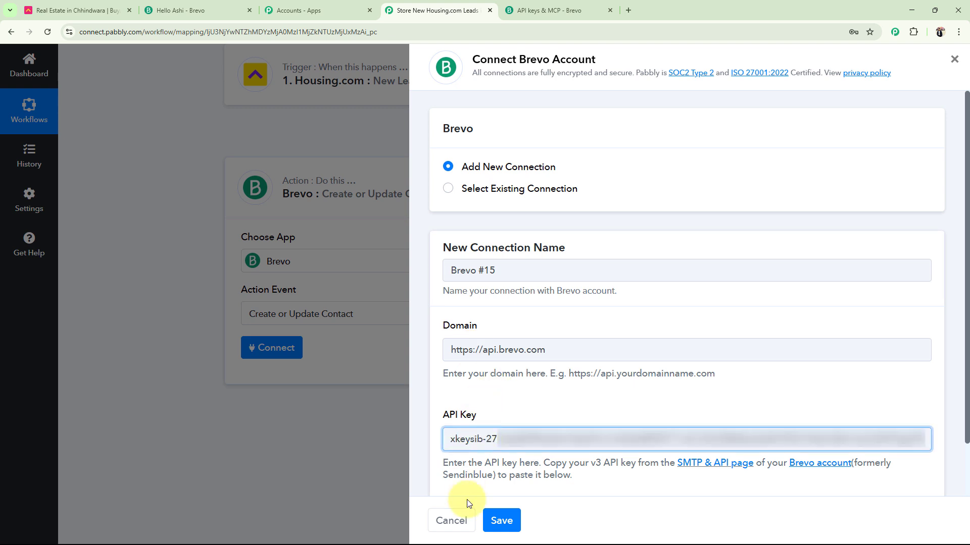
{"action": "left_click", "coordinate": [500, 522]}
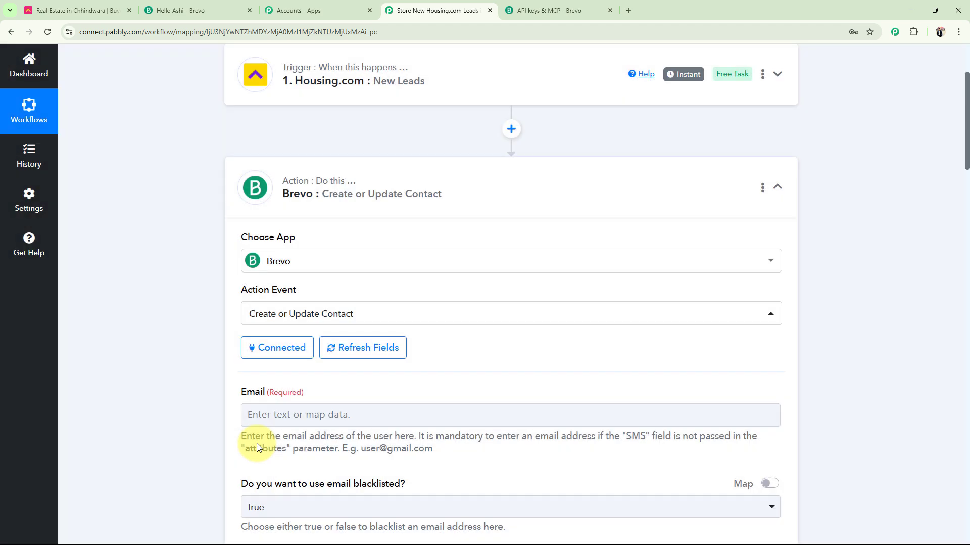
Step: Look through the Brevo action's fields, from the required email to the blacklist, list, update and name settings
{"action": "scroll", "coordinate": [283, 454], "scroll_direction": "down", "scroll_amount": 4}
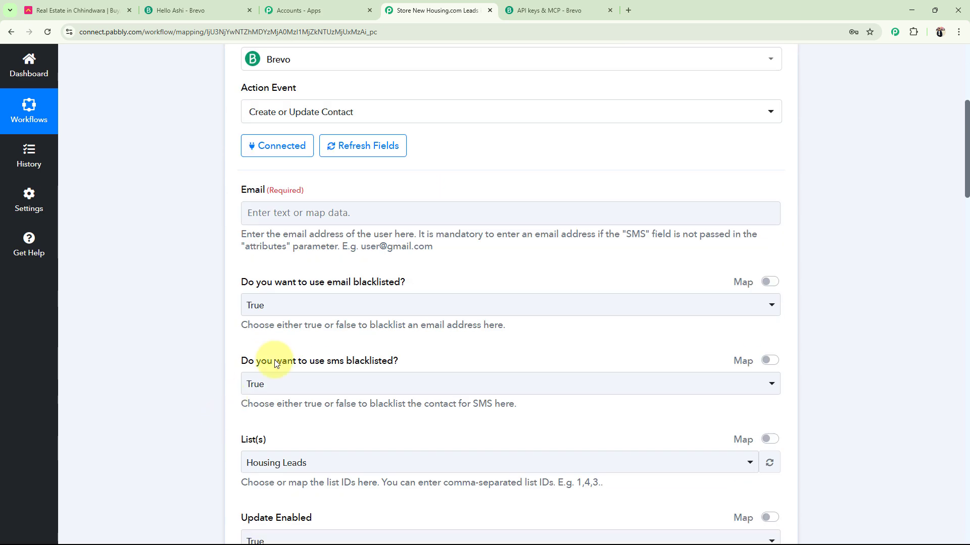
{"action": "left_click_drag", "start_coordinate": [230, 190], "coordinate": [316, 189]}
{"action": "left_click", "coordinate": [225, 195]}
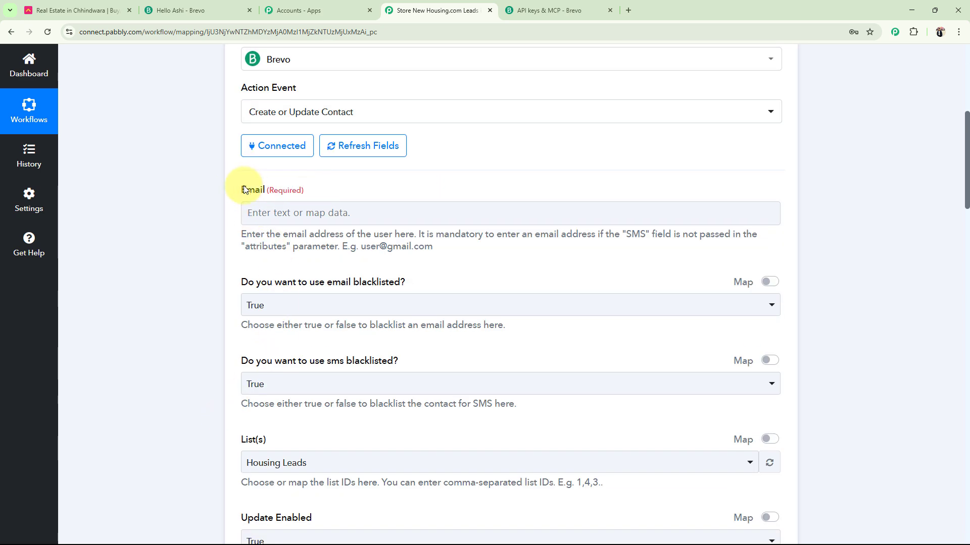
{"action": "left_click_drag", "start_coordinate": [245, 190], "coordinate": [294, 190]}
{"action": "left_click", "coordinate": [232, 252]}
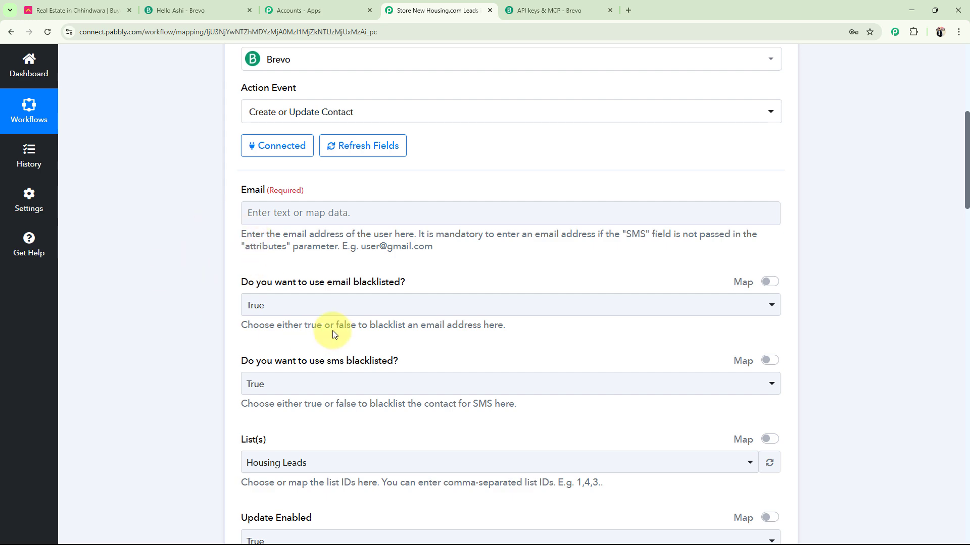
{"action": "scroll", "coordinate": [202, 352], "scroll_direction": "down", "scroll_amount": 5}
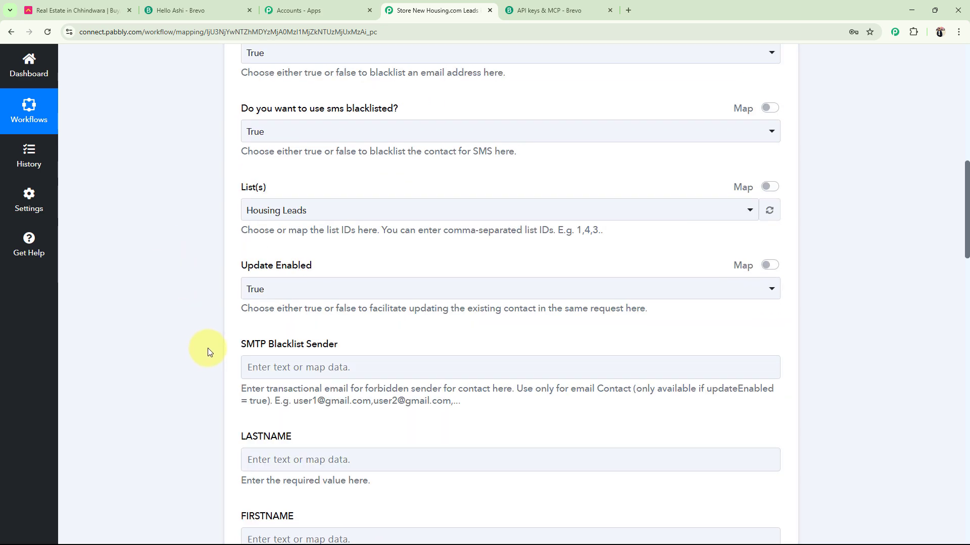
{"action": "scroll", "coordinate": [207, 352], "scroll_direction": "up", "scroll_amount": 5}
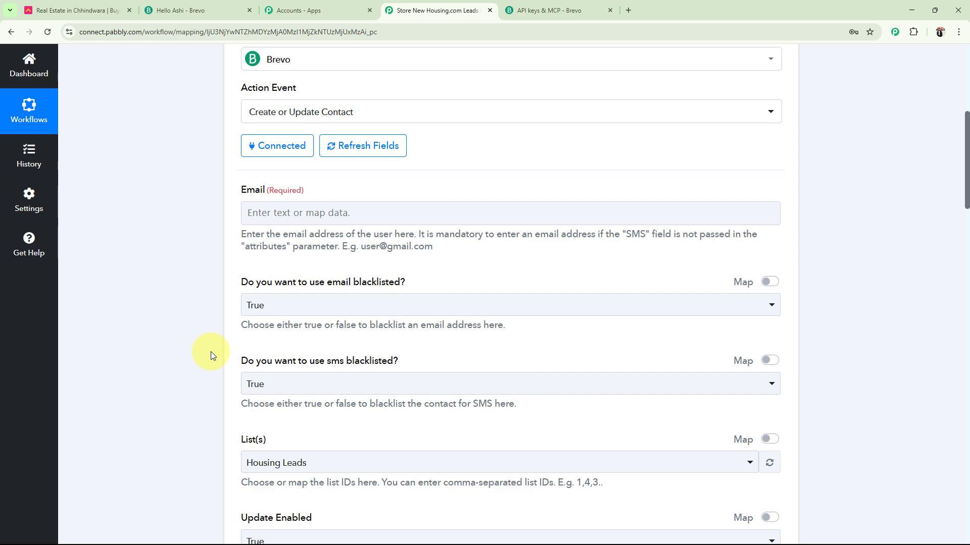
{"action": "scroll", "coordinate": [210, 352], "scroll_direction": "up", "scroll_amount": 7}
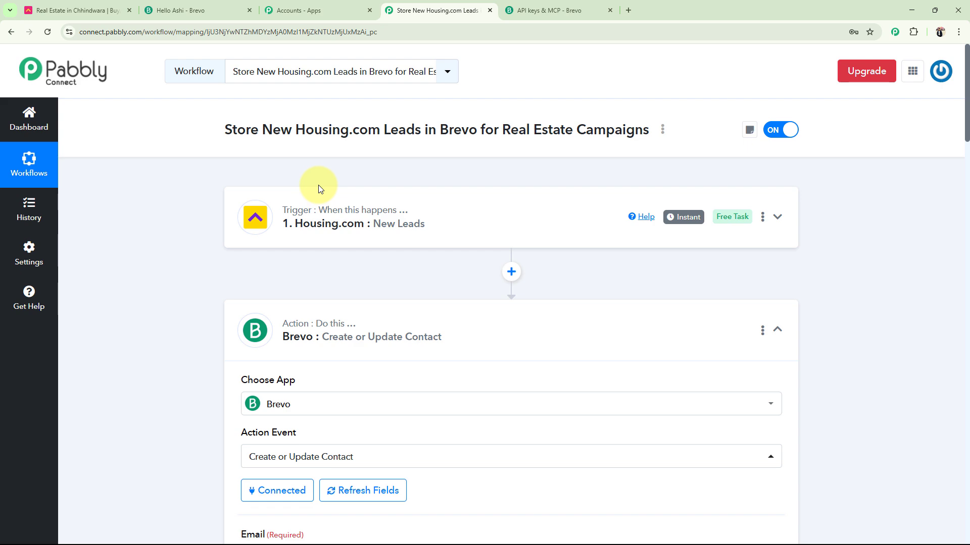
{"action": "scroll", "coordinate": [202, 311], "scroll_direction": "down", "scroll_amount": 7}
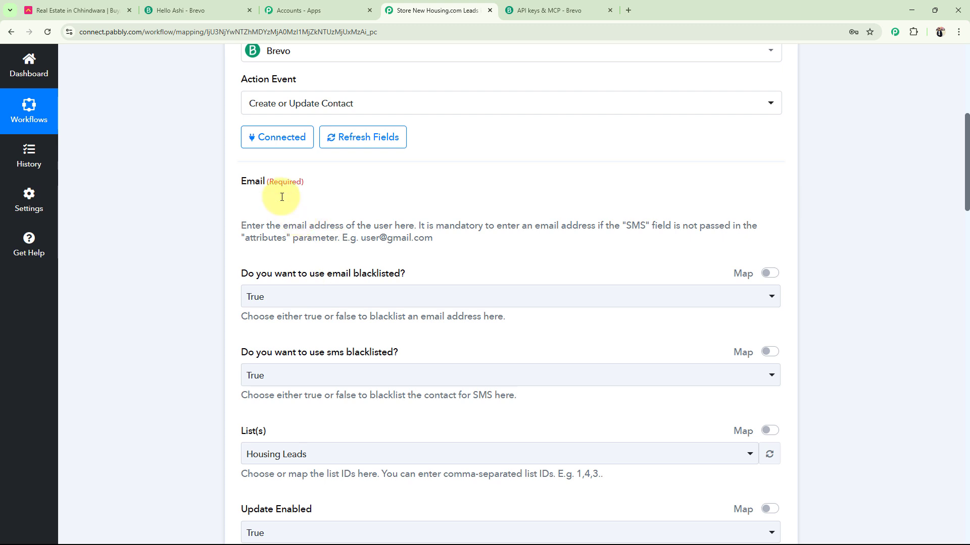
Step: Map the contact's Email field to the Email value from the Housing.com New Leads trigger
{"action": "left_click", "coordinate": [279, 198]}
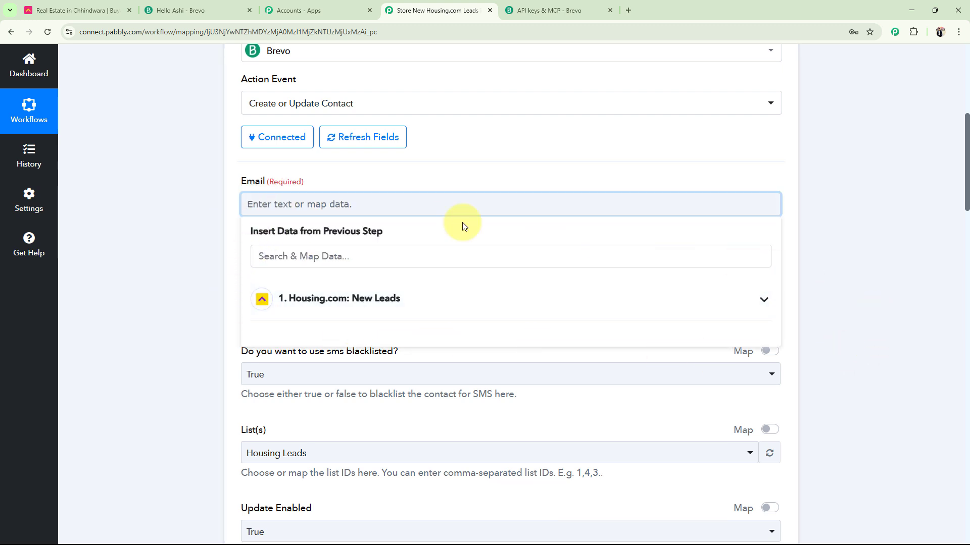
{"action": "left_click", "coordinate": [757, 311]}
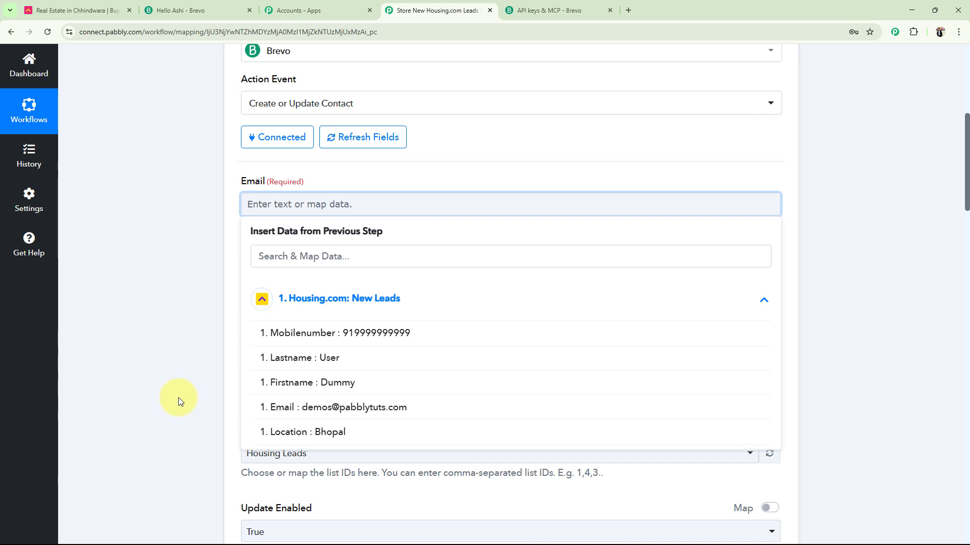
{"action": "left_click", "coordinate": [356, 409]}
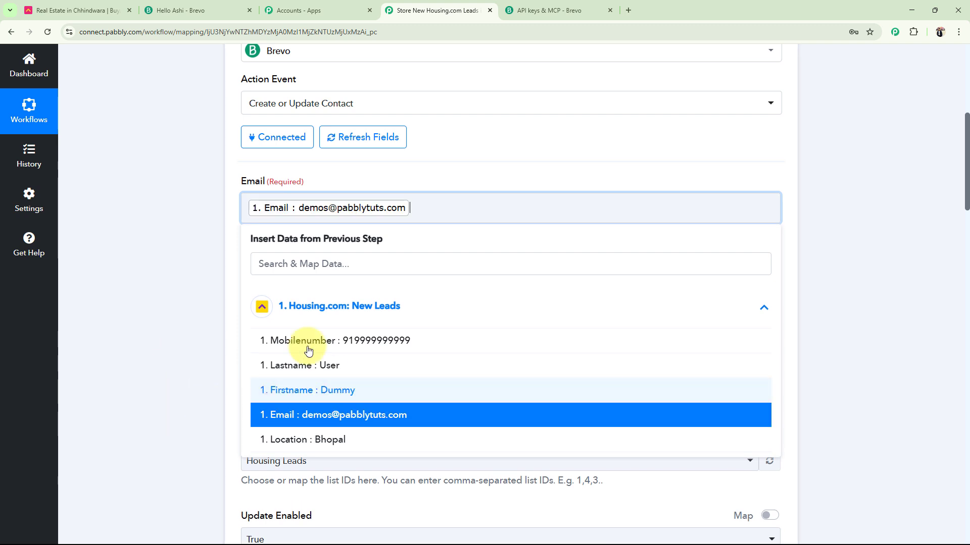
{"action": "left_click", "coordinate": [214, 251]}
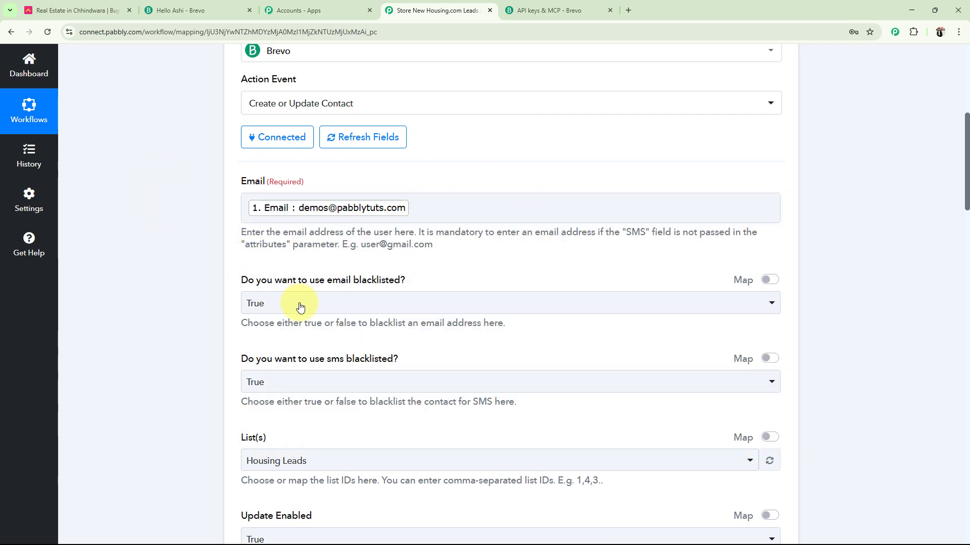
Step: Review the email blacklist, SMS blacklist and list settings of the Brevo action
{"action": "scroll", "coordinate": [153, 316], "scroll_direction": "down", "scroll_amount": 2}
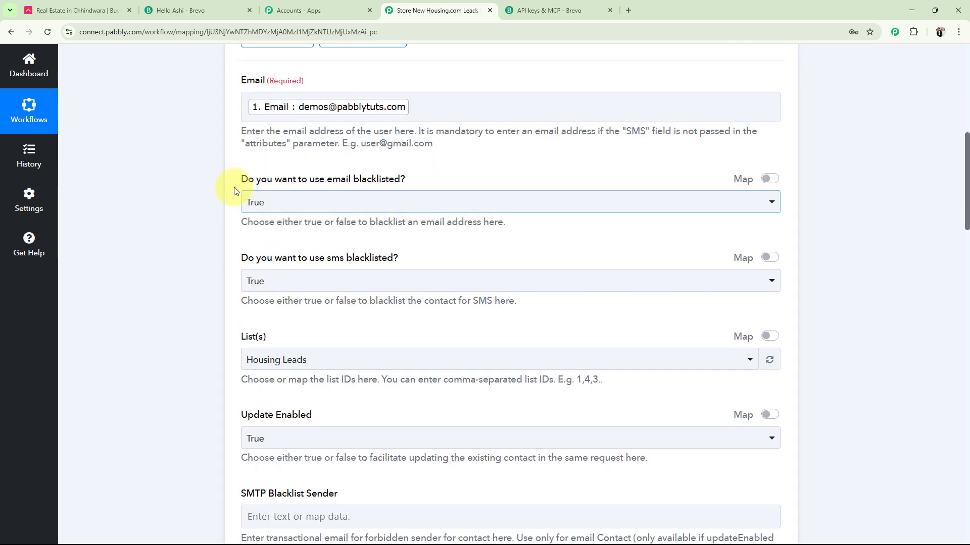
{"action": "left_click_drag", "start_coordinate": [237, 179], "coordinate": [402, 180]}
{"action": "left_click", "coordinate": [216, 201]}
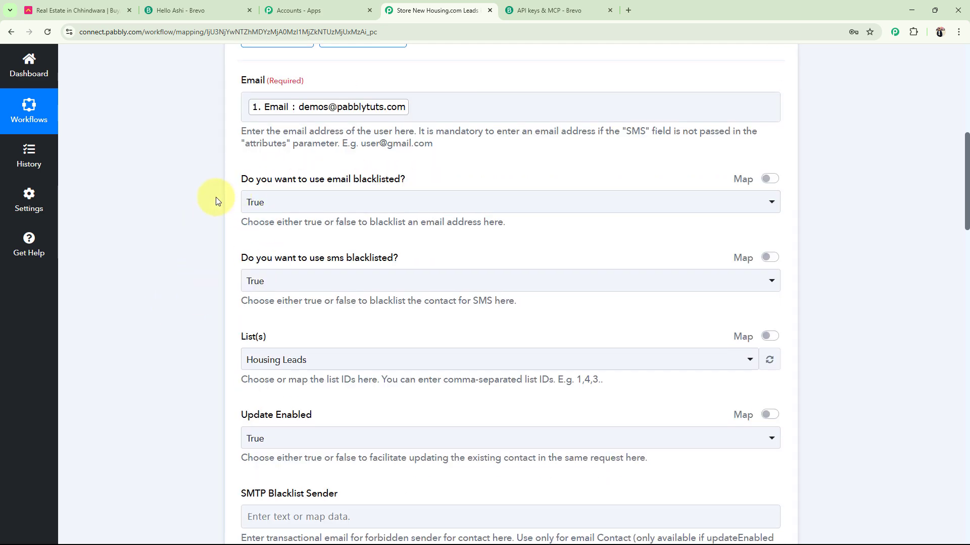
{"action": "left_click", "coordinate": [262, 208]}
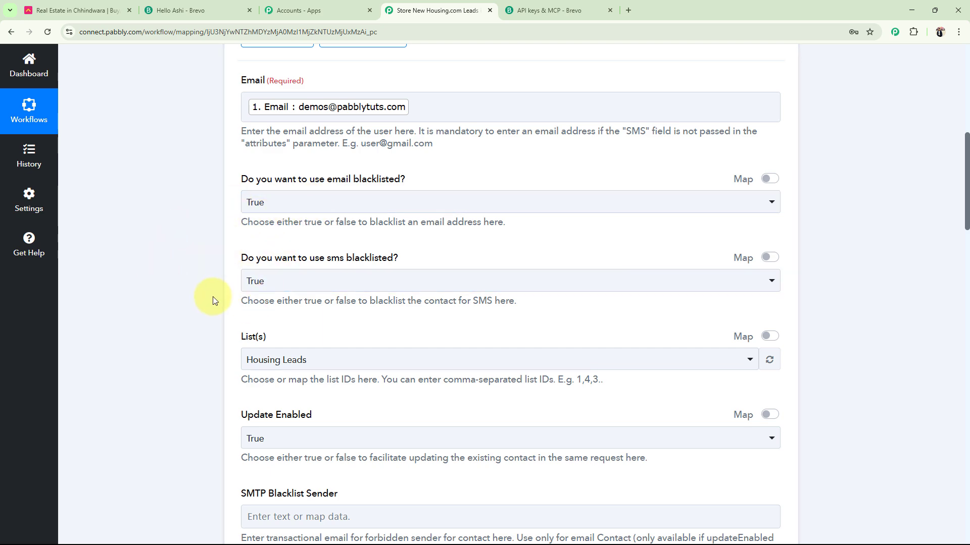
{"action": "scroll", "coordinate": [213, 301], "scroll_direction": "down", "scroll_amount": 2}
{"action": "left_click_drag", "start_coordinate": [229, 235], "coordinate": [277, 235]}
{"action": "left_click", "coordinate": [222, 273]}
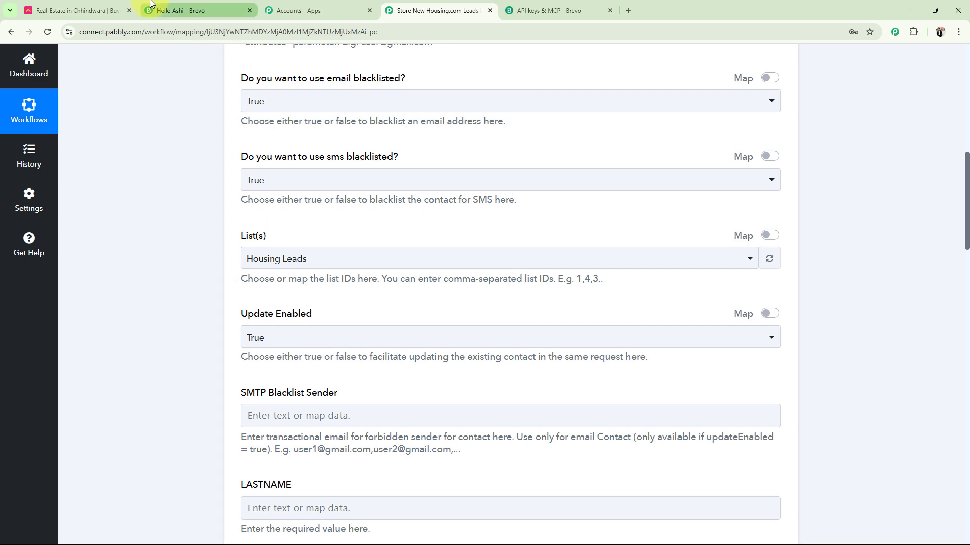
Step: Check the Housing Leads list among Brevo's contact lists and set the workflow action's list to Housing Leads
{"action": "left_click", "coordinate": [177, 10]}
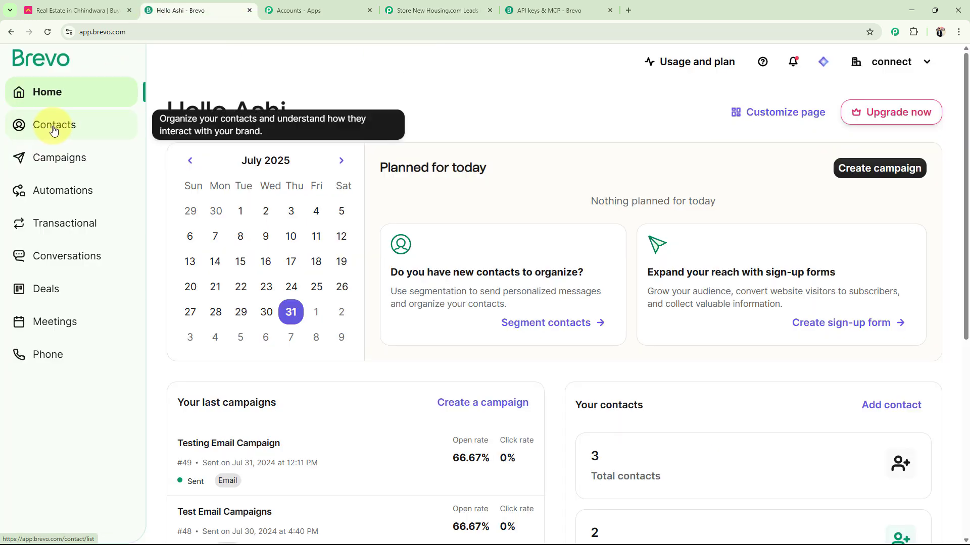
{"action": "left_click", "coordinate": [51, 130]}
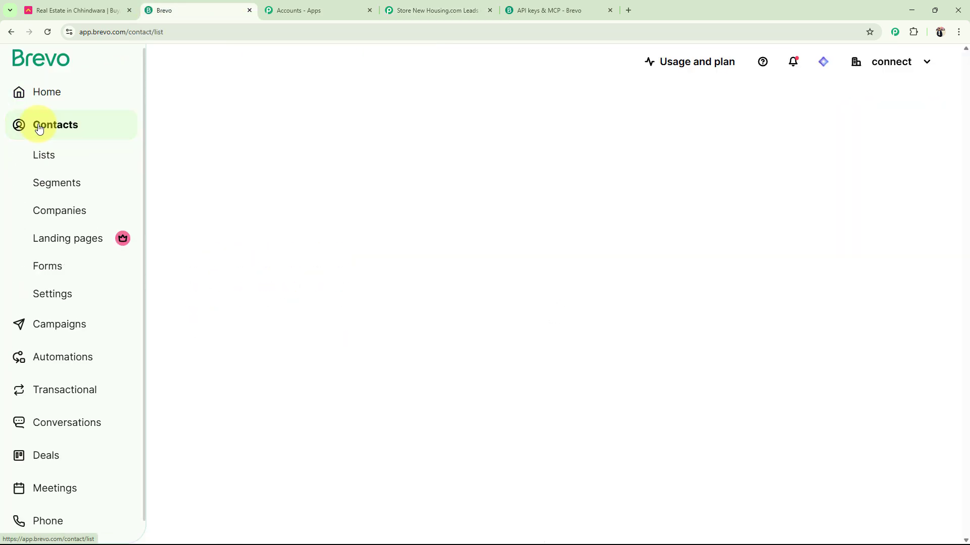
{"action": "left_click", "coordinate": [37, 161]}
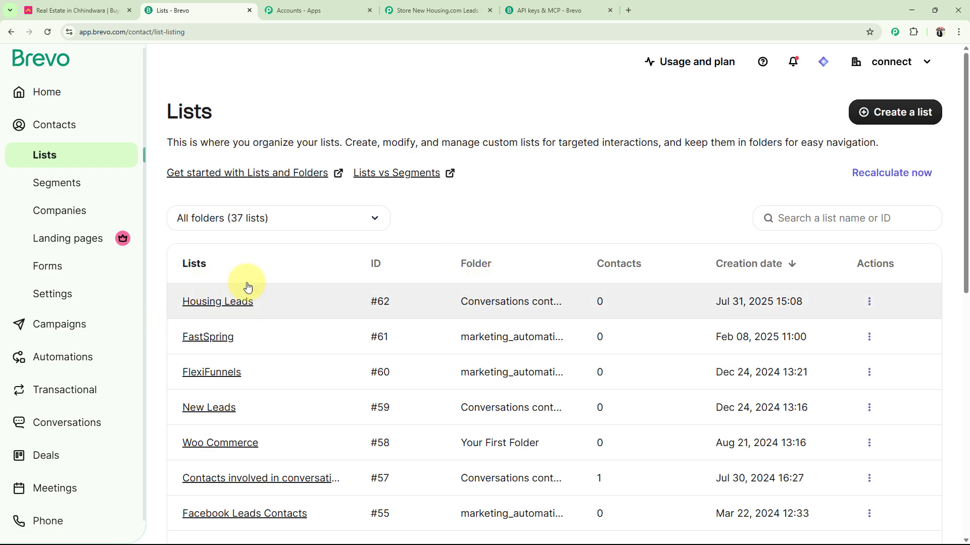
{"action": "left_click", "coordinate": [531, 10]}
{"action": "left_click", "coordinate": [440, 11]}
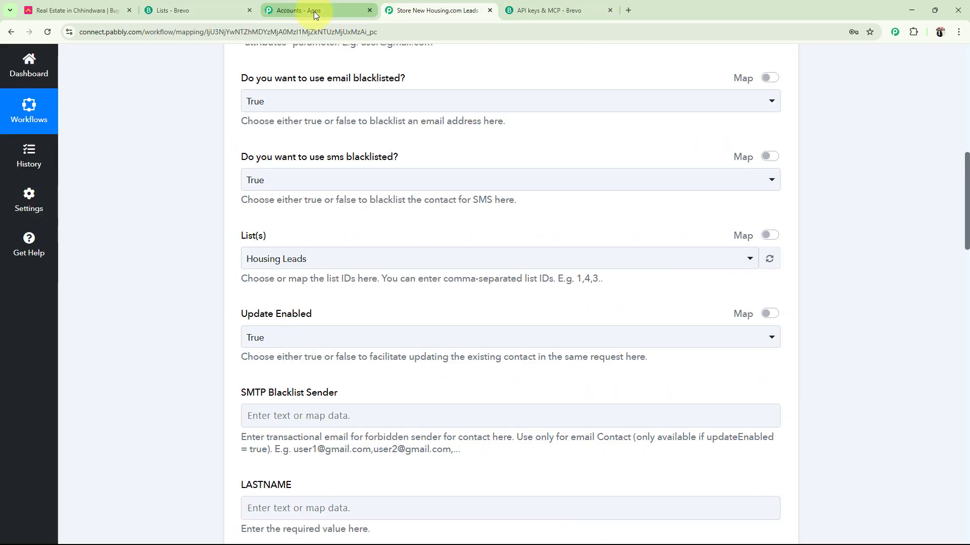
{"action": "left_click", "coordinate": [282, 265]}
{"action": "left_click", "coordinate": [262, 316]}
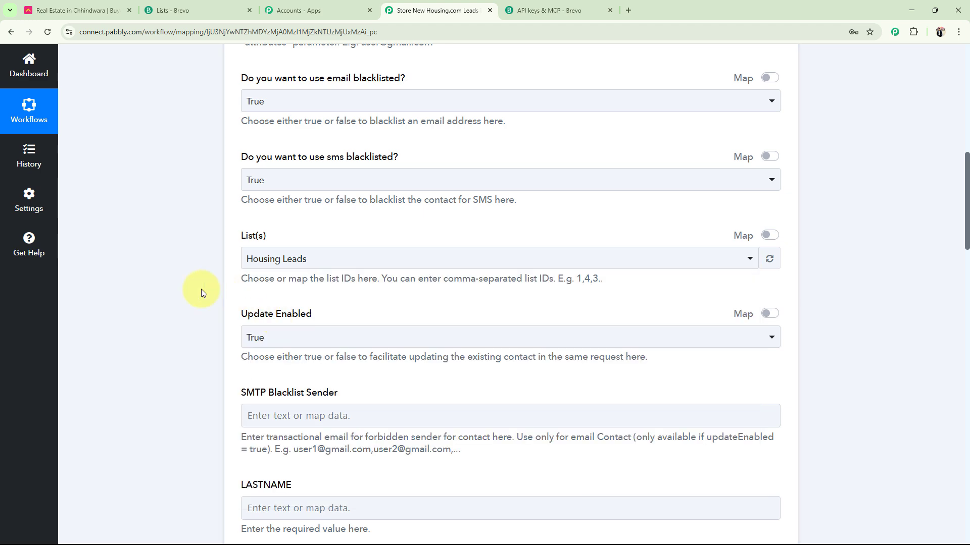
Step: Map the FIRSTNAME field to the Firstname value from the Housing.com New Leads trigger
{"action": "scroll", "coordinate": [170, 313], "scroll_direction": "down", "scroll_amount": 3}
{"action": "scroll", "coordinate": [207, 372], "scroll_direction": "down", "scroll_amount": 5}
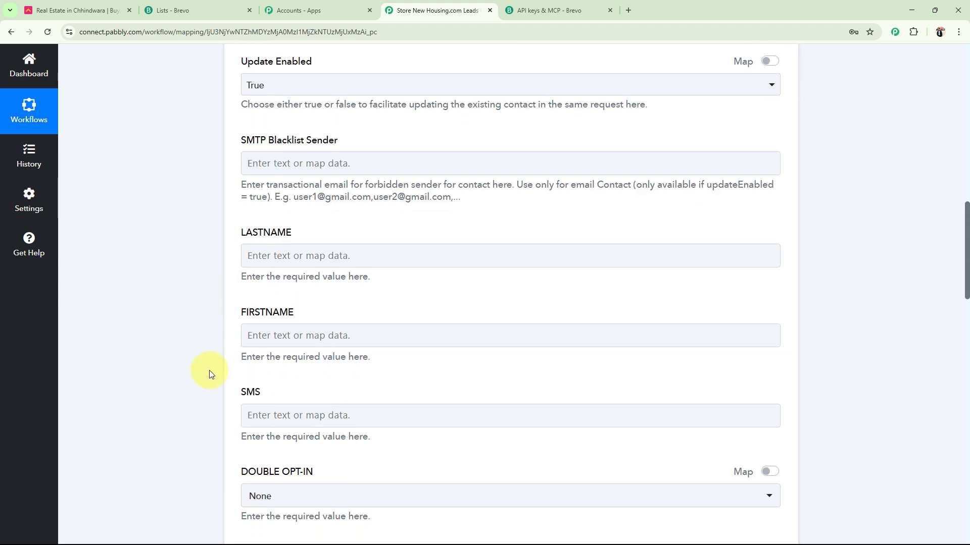
{"action": "left_click", "coordinate": [261, 180]}
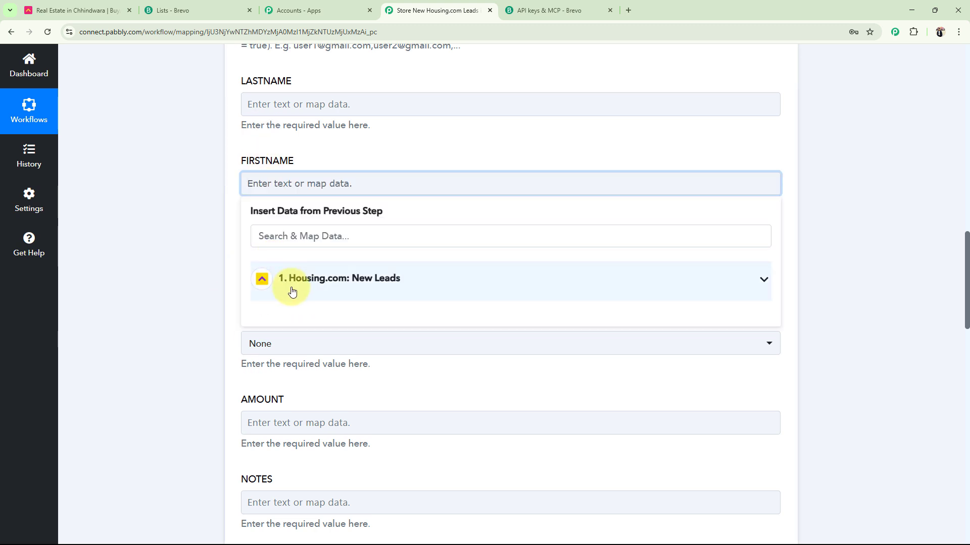
{"action": "left_click", "coordinate": [281, 285]}
{"action": "left_click", "coordinate": [273, 361]}
{"action": "left_click", "coordinate": [208, 269]}
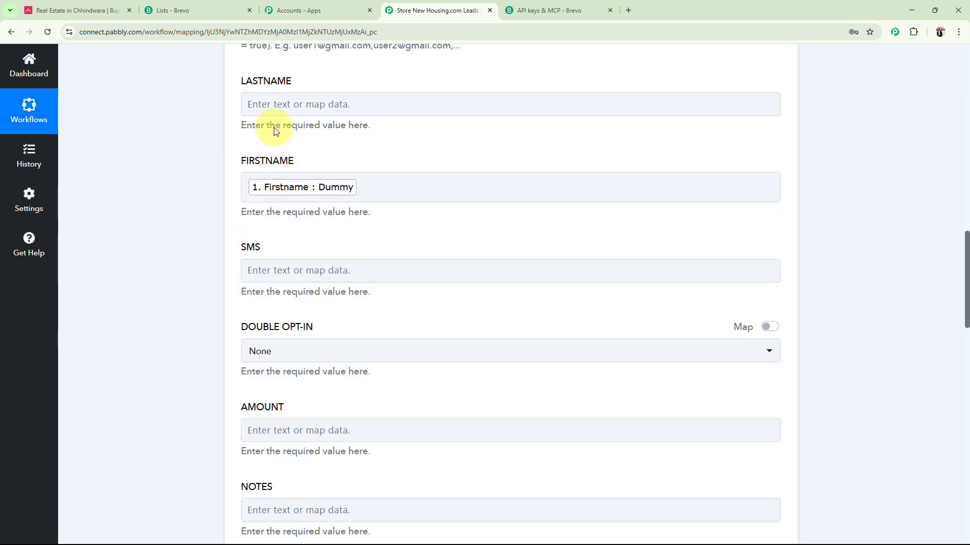
Step: Map the LASTNAME field to the Lastname value from the Housing.com New Leads trigger
{"action": "left_click", "coordinate": [270, 104]}
{"action": "left_click", "coordinate": [303, 198]}
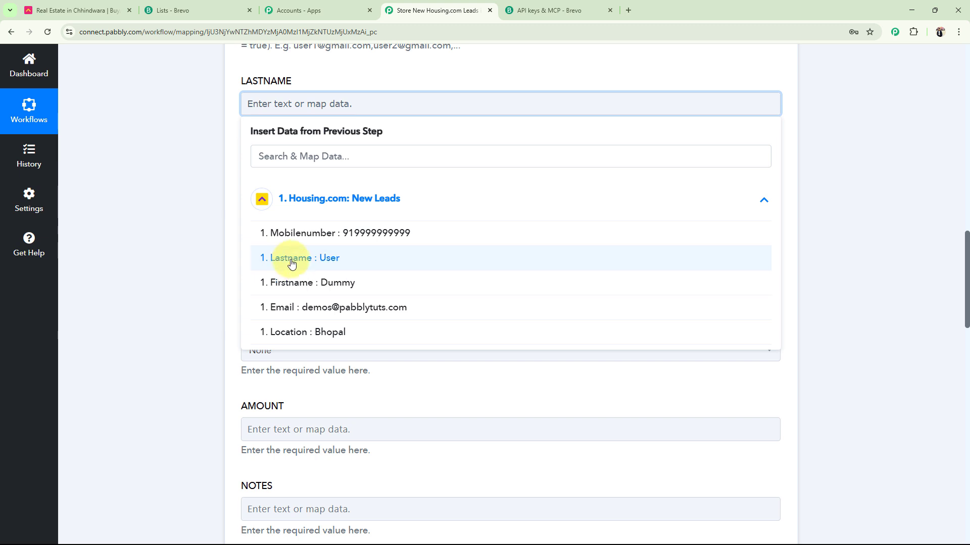
{"action": "left_click", "coordinate": [283, 258]}
{"action": "left_click", "coordinate": [173, 368]}
Step: Map the WHATSAPP field to the Mobilenumber value from the Housing.com New Leads trigger
{"action": "scroll", "coordinate": [202, 384], "scroll_direction": "down", "scroll_amount": 4}
{"action": "scroll", "coordinate": [165, 384], "scroll_direction": "down", "scroll_amount": 8}
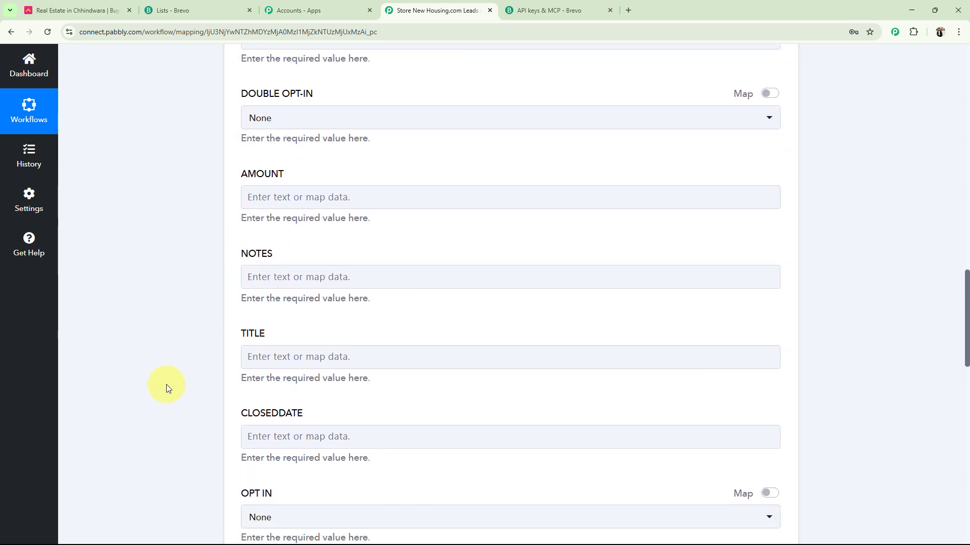
{"action": "scroll", "coordinate": [167, 387], "scroll_direction": "down", "scroll_amount": 4}
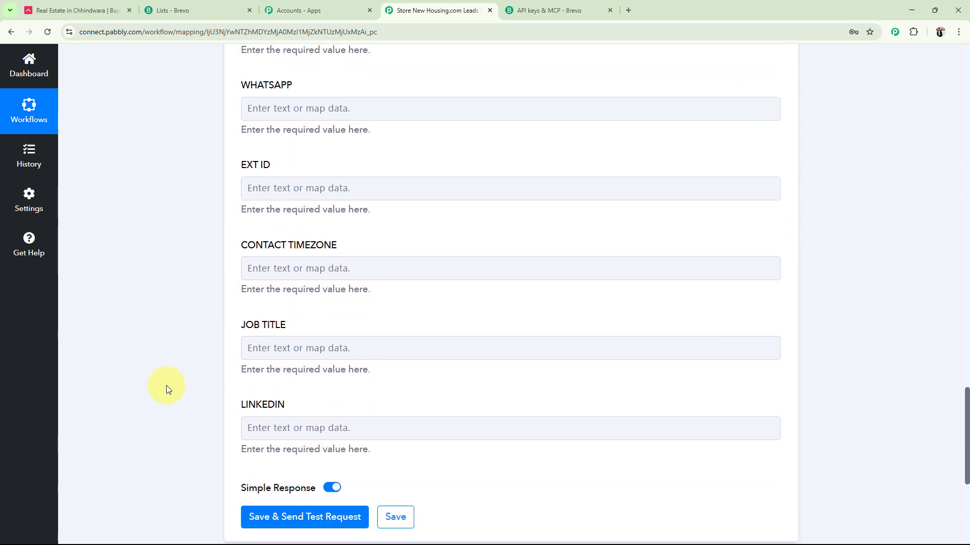
{"action": "left_click", "coordinate": [279, 112]}
{"action": "left_click", "coordinate": [293, 202]}
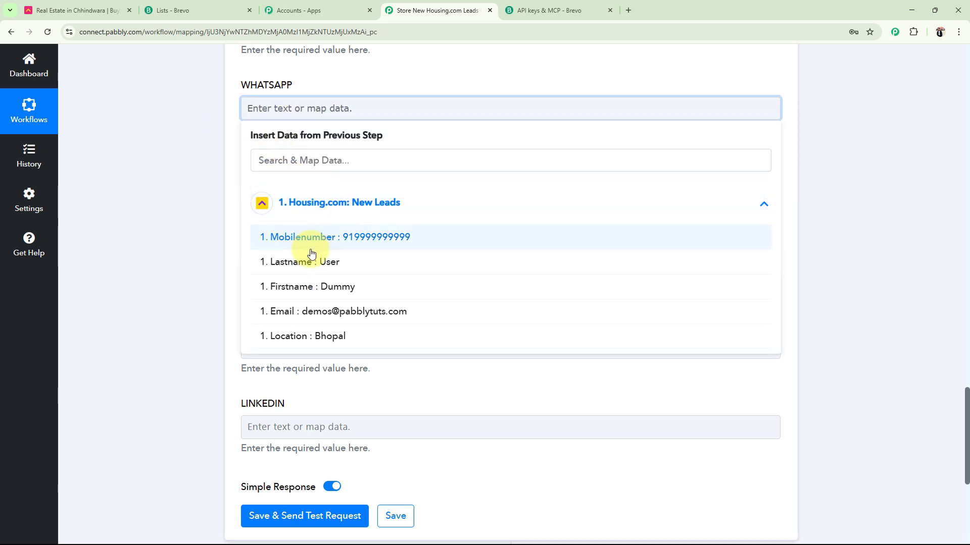
{"action": "left_click", "coordinate": [309, 241]}
{"action": "left_click", "coordinate": [240, 235]}
Step: Review the mapped email, list, last name and first name fields of the Brevo action
{"action": "scroll", "coordinate": [238, 348], "scroll_direction": "up", "scroll_amount": 9}
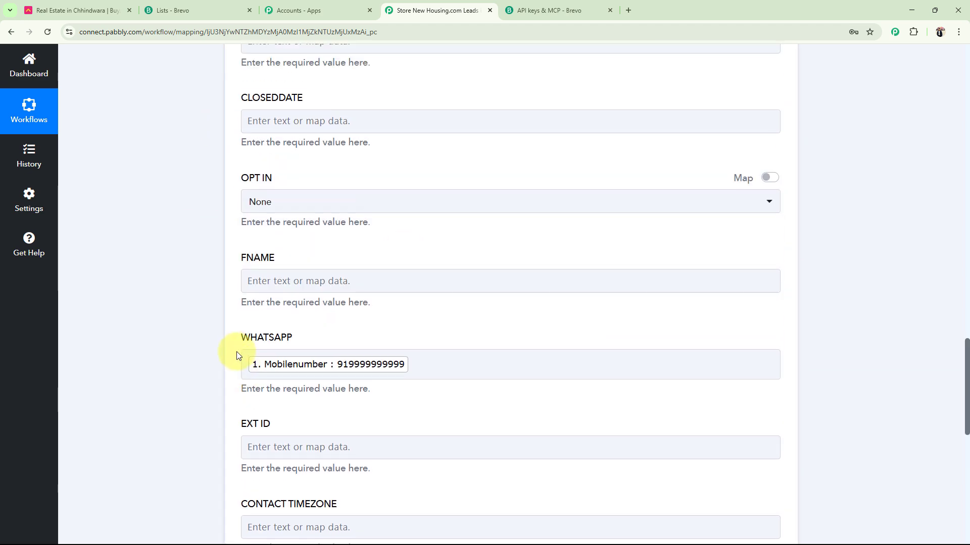
{"action": "scroll", "coordinate": [260, 382], "scroll_direction": "up", "scroll_amount": 16}
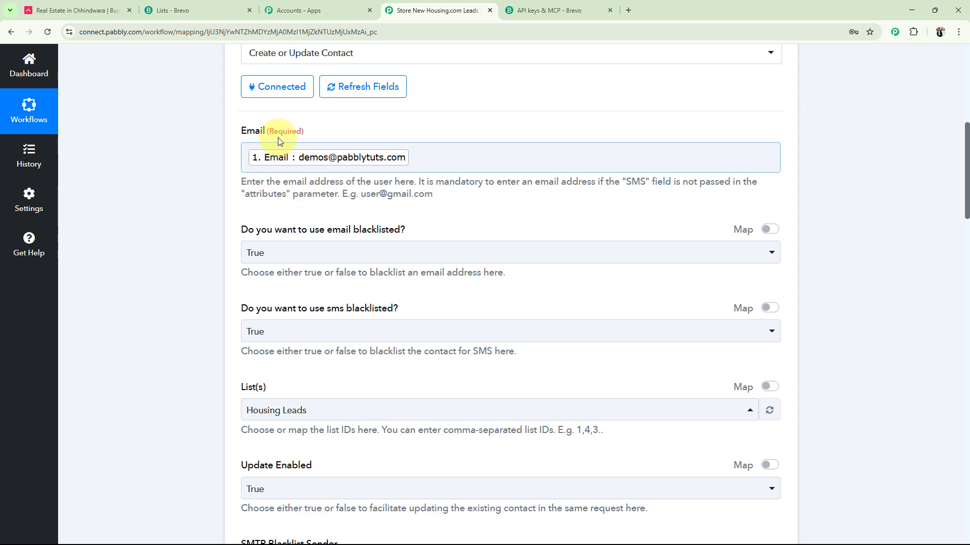
{"action": "scroll", "coordinate": [211, 296], "scroll_direction": "down", "scroll_amount": 9}
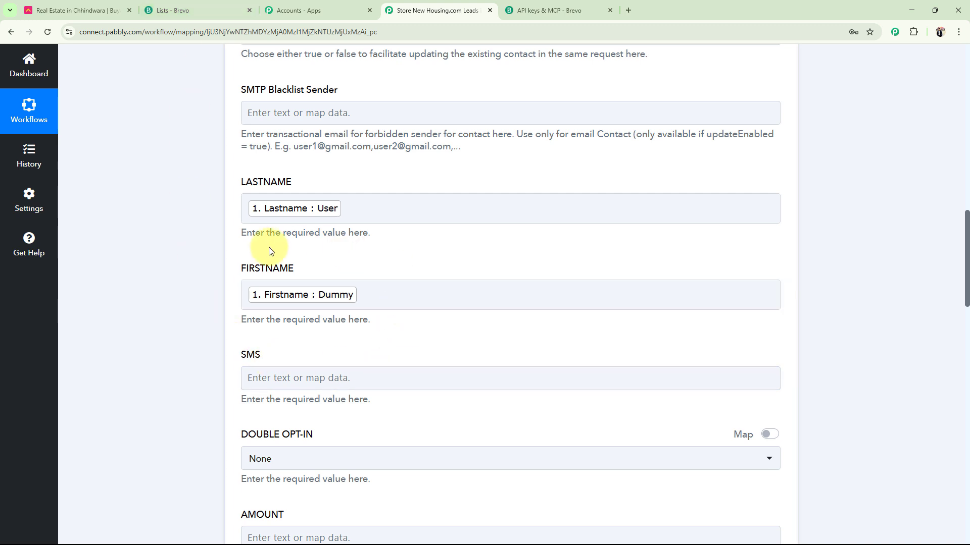
{"action": "left_click", "coordinate": [419, 297]}
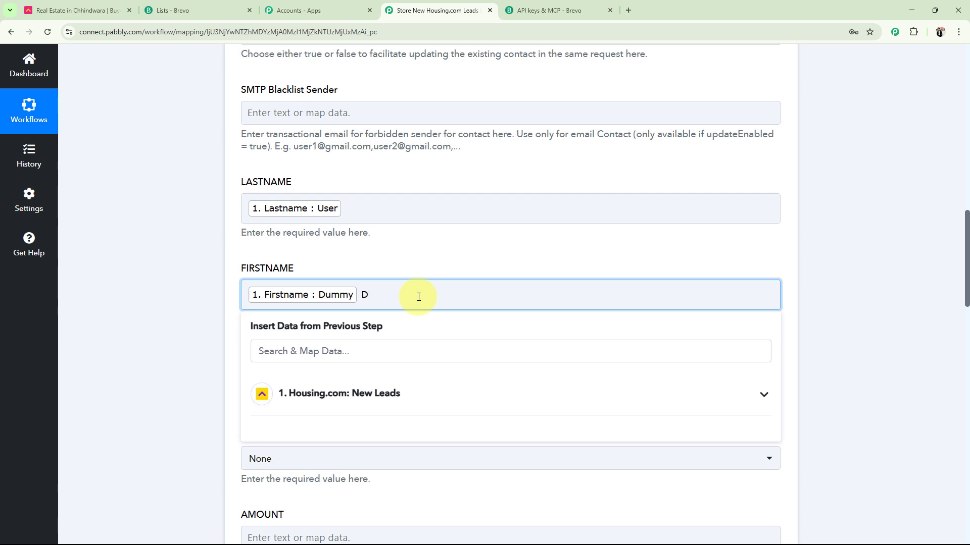
{"action": "left_click", "coordinate": [202, 340]}
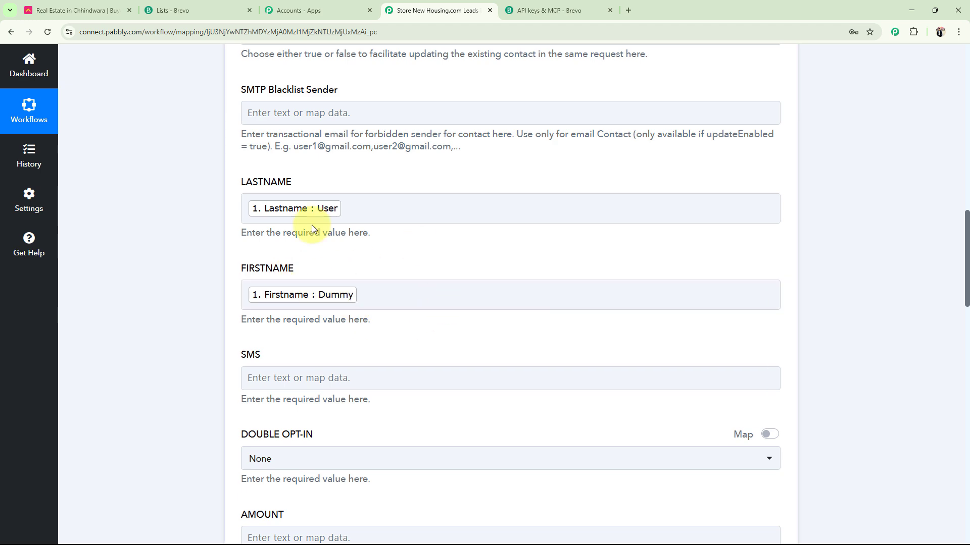
Step: Save the Brevo Create or Update Contact action, send a test request and select the returned Id value
{"action": "scroll", "coordinate": [224, 277], "scroll_direction": "down", "scroll_amount": 20}
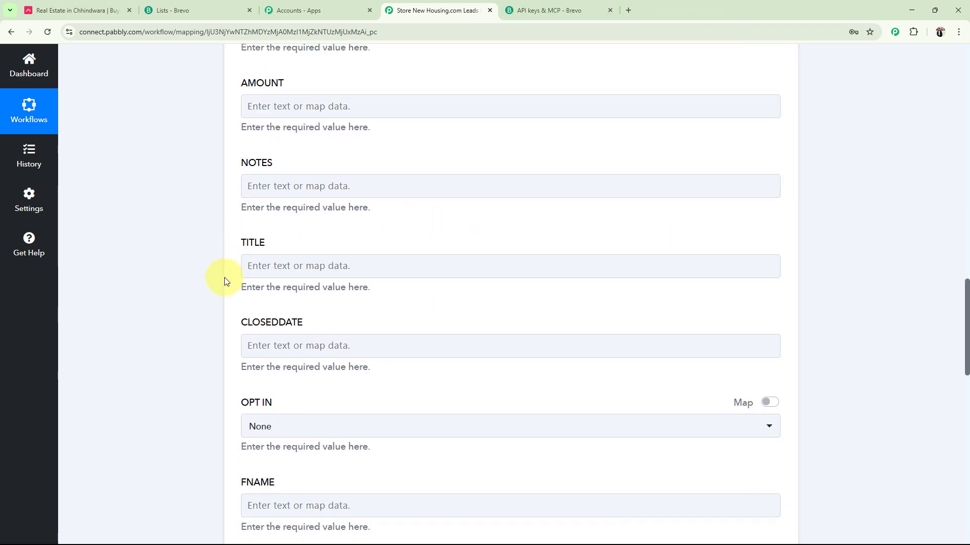
{"action": "left_click", "coordinate": [275, 377]}
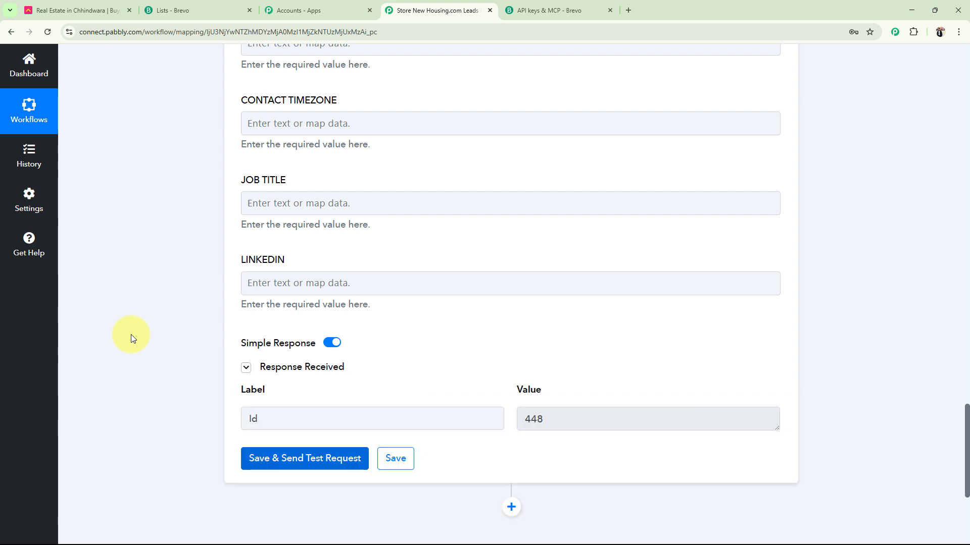
{"action": "scroll", "coordinate": [444, 329], "scroll_direction": "down", "scroll_amount": 1}
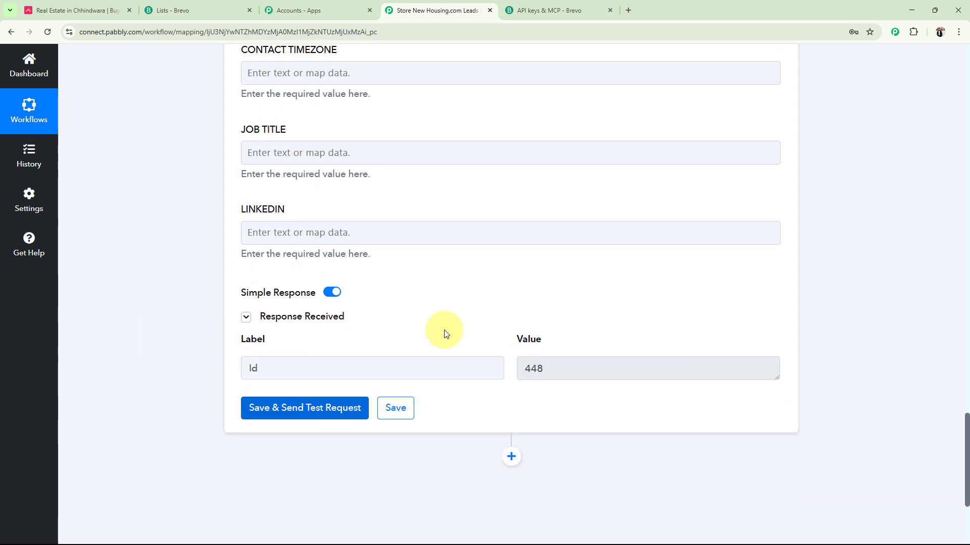
{"action": "double_click", "coordinate": [578, 373]}
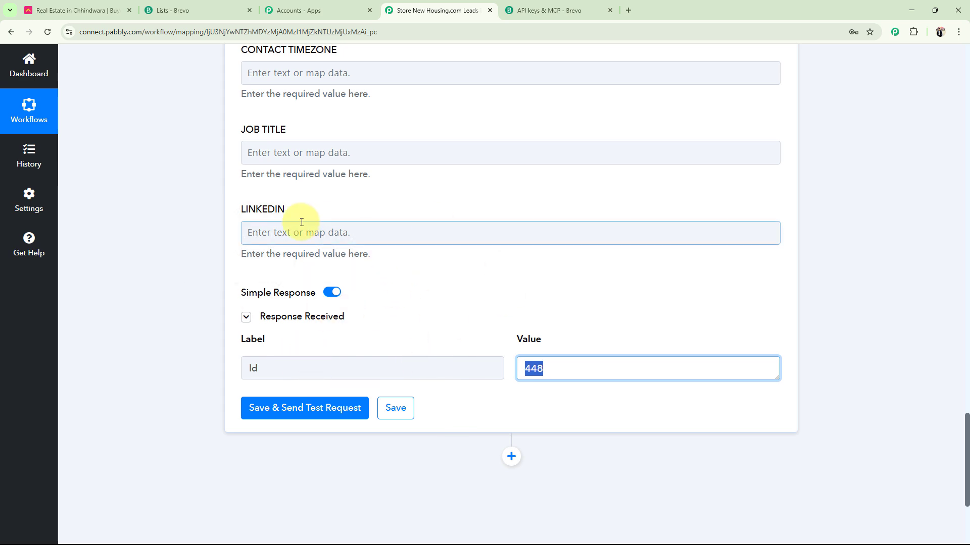
Step: Switch to Brevo, reload the contact lists and examine the test contact's details in the Housing Leads list
{"action": "left_click", "coordinate": [208, 10]}
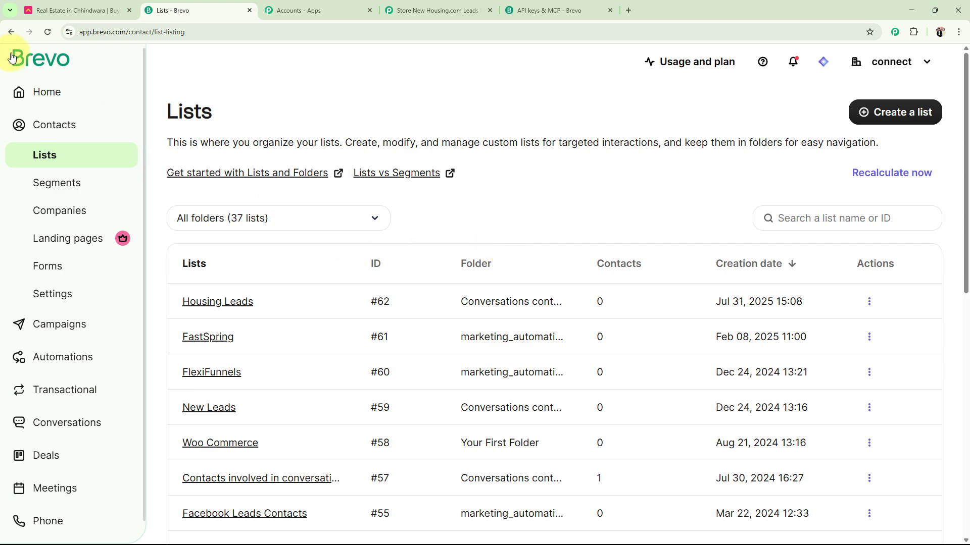
{"action": "left_click", "coordinate": [46, 32]}
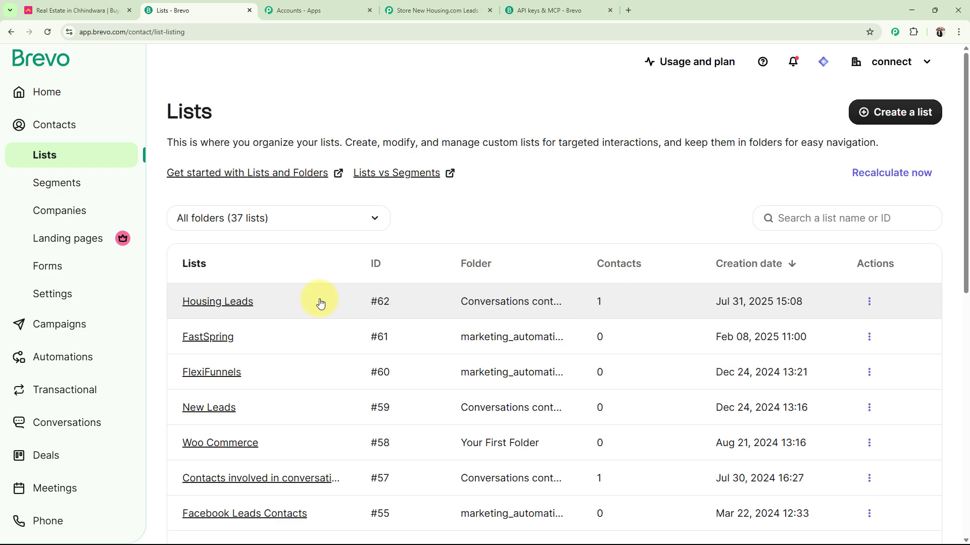
{"action": "left_click", "coordinate": [216, 302]}
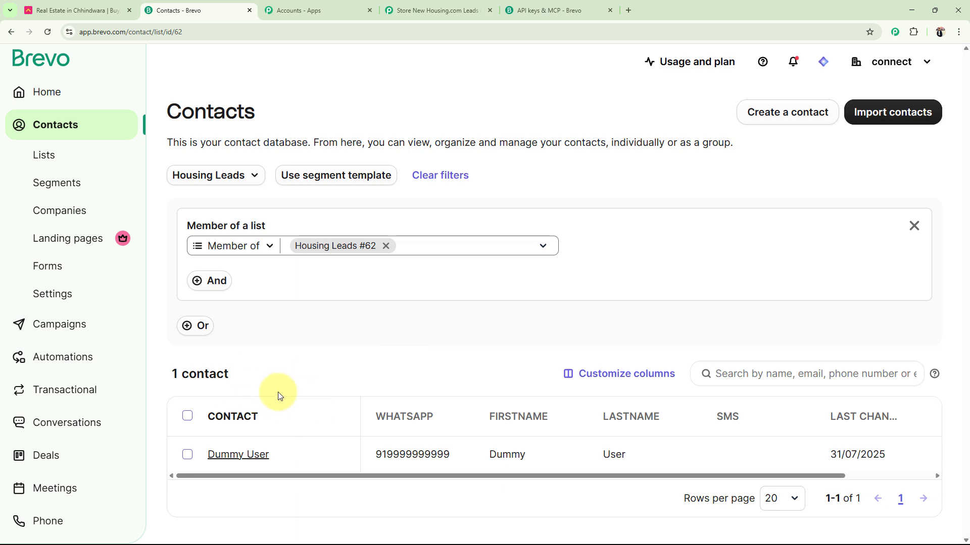
{"action": "left_click", "coordinate": [247, 461]}
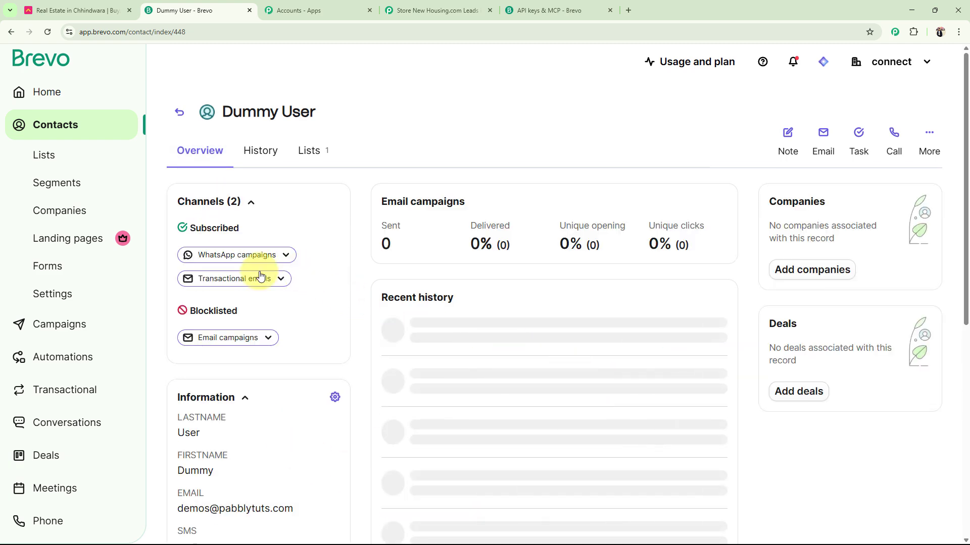
{"action": "scroll", "coordinate": [229, 358], "scroll_direction": "down", "scroll_amount": 3}
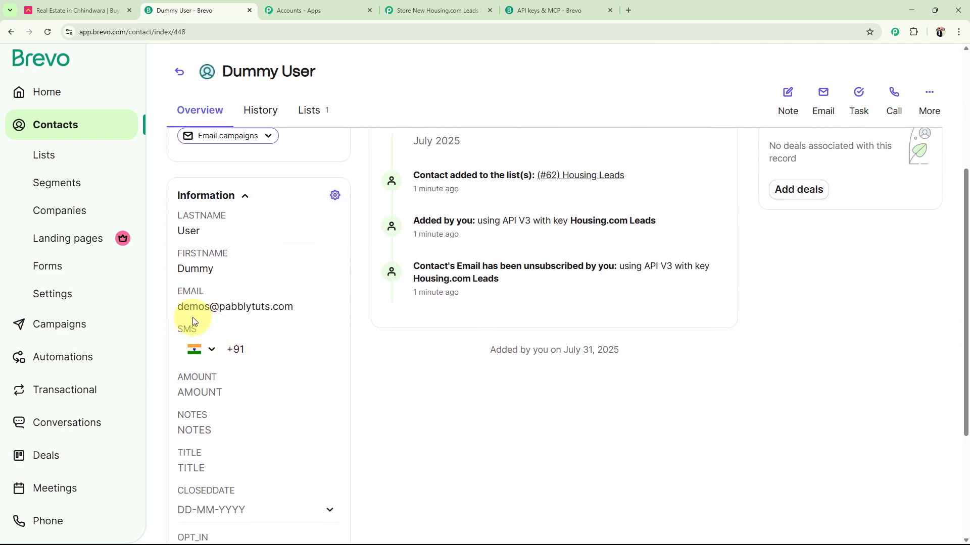
{"action": "scroll", "coordinate": [307, 333], "scroll_direction": "up", "scroll_amount": 3}
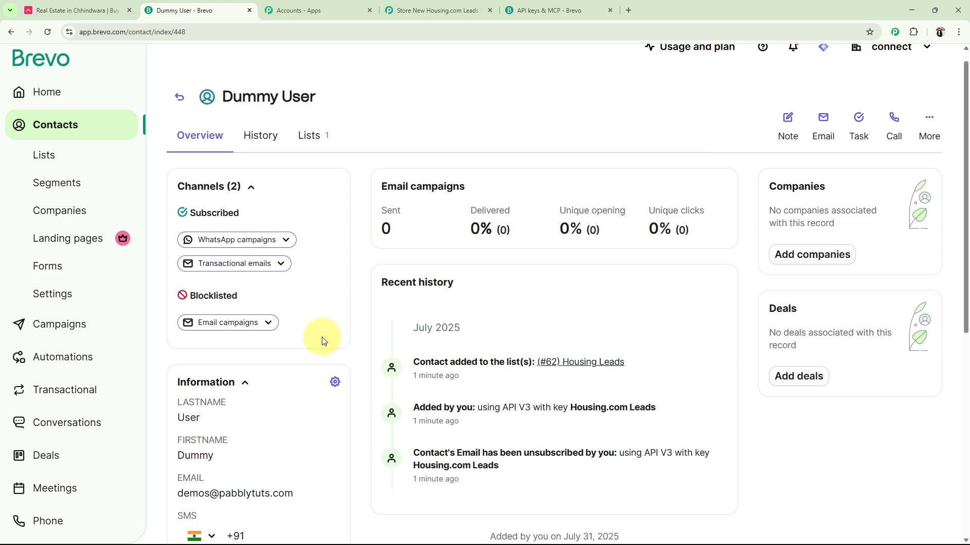
{"action": "scroll", "coordinate": [347, 313], "scroll_direction": "up", "scroll_amount": 1}
Step: Return to the Pabbly Connect workflow and collapse the Brevo Create or Update Contact action
{"action": "left_click", "coordinate": [507, 6]}
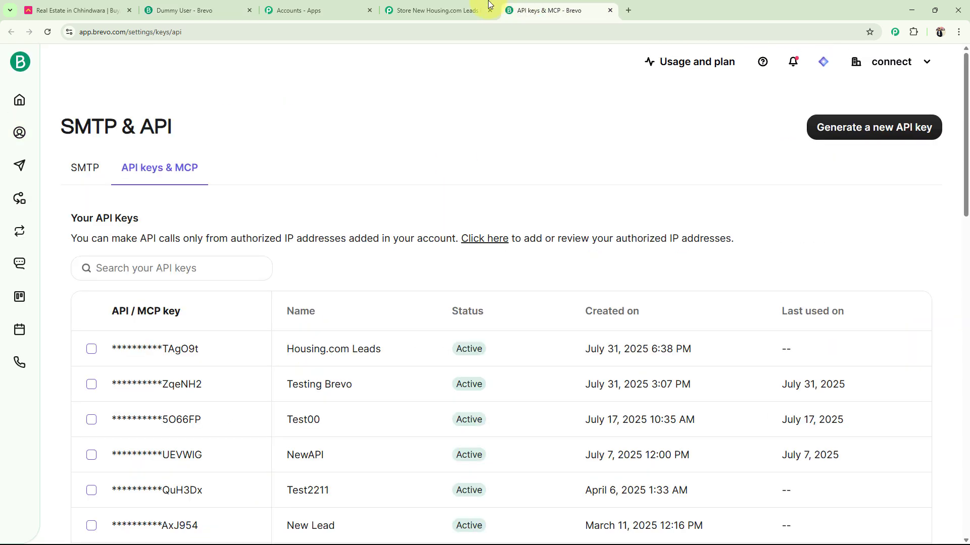
{"action": "left_click", "coordinate": [489, 4]}
{"action": "left_click_drag", "start_coordinate": [966, 424], "coordinate": [965, 65]}
{"action": "left_click", "coordinate": [325, 291]}
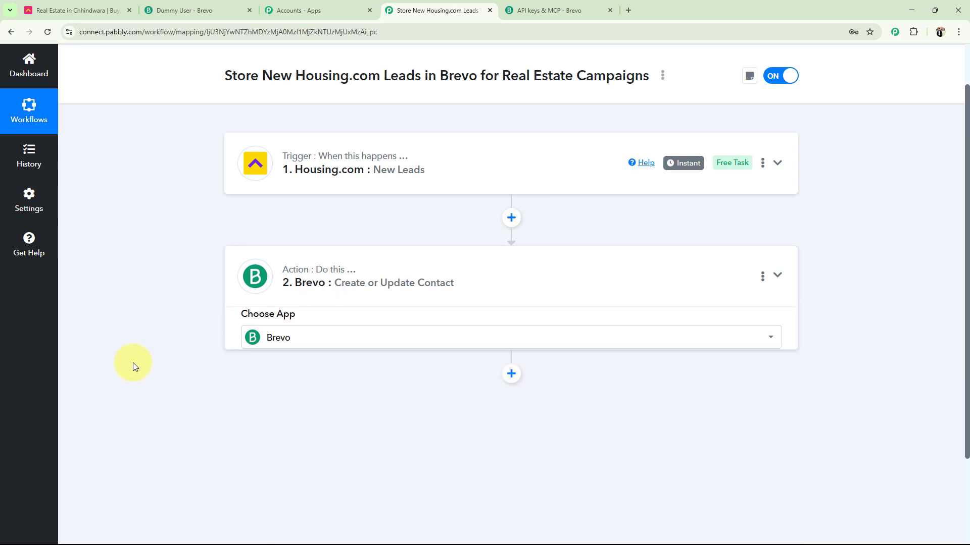